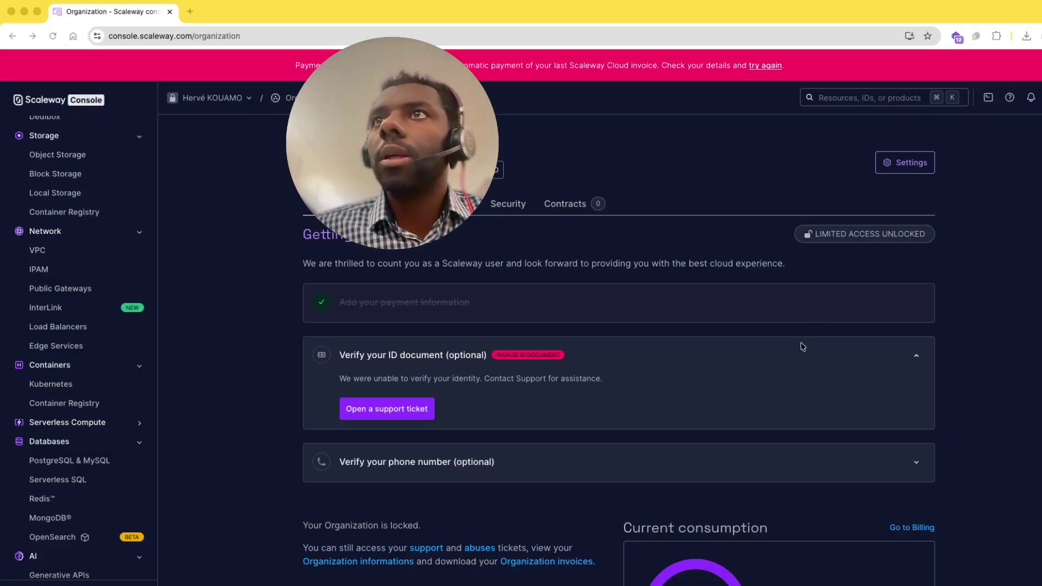
# - Open the Domains & DNS section of the console
pyautogui.scroll(-5, 801, 369)
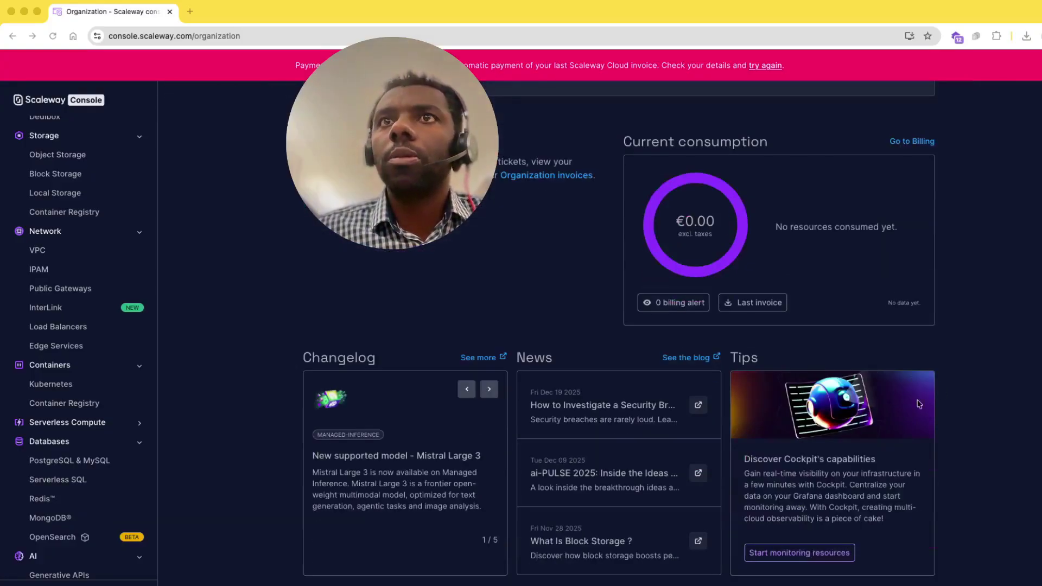
pyautogui.scroll(5, 863, 403)
pyautogui.scroll(-3, 54, 429)
pyautogui.scroll(4, 54, 429)
pyautogui.scroll(-6, 56, 429)
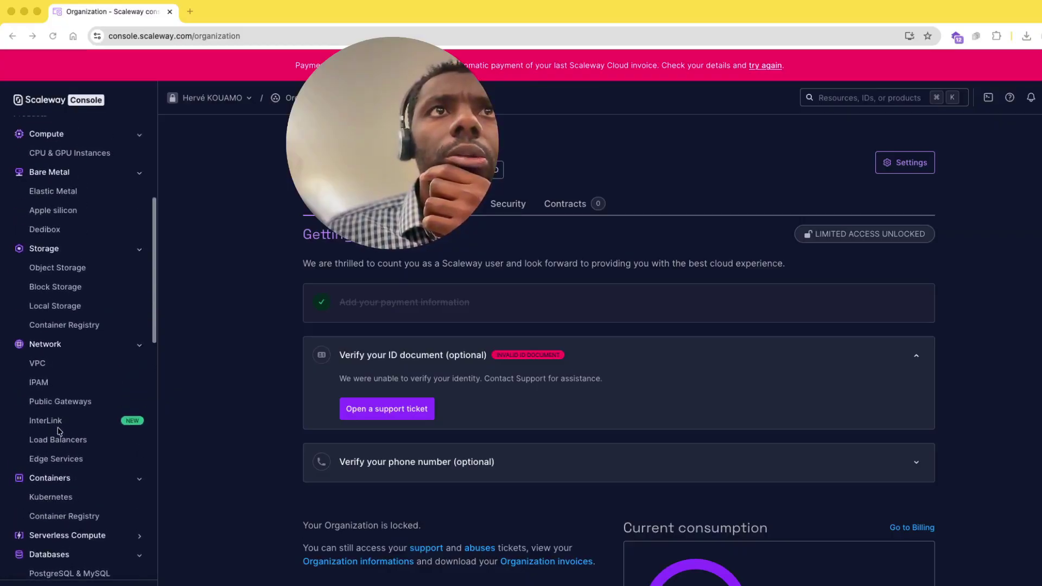
pyautogui.scroll(-4, 64, 430)
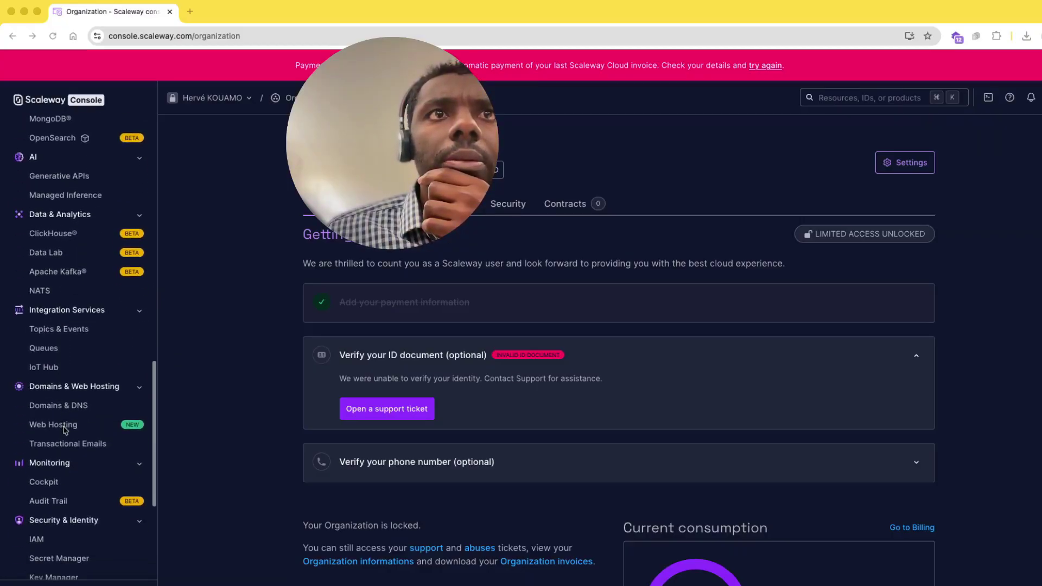
pyautogui.click(60, 407)
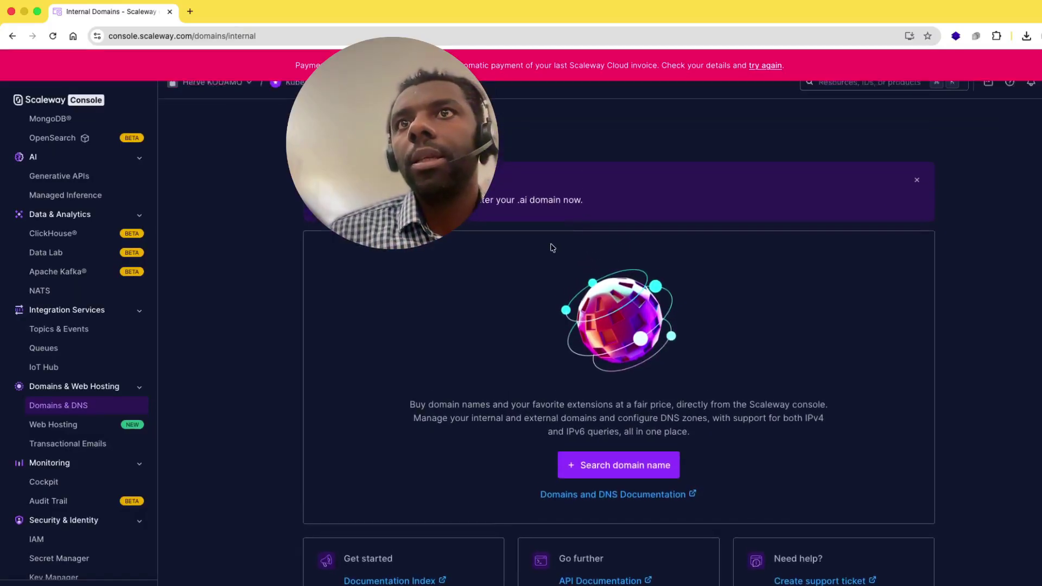
# - Start a new domain registration and search availability for thehktech.fr
pyautogui.click(651, 480)
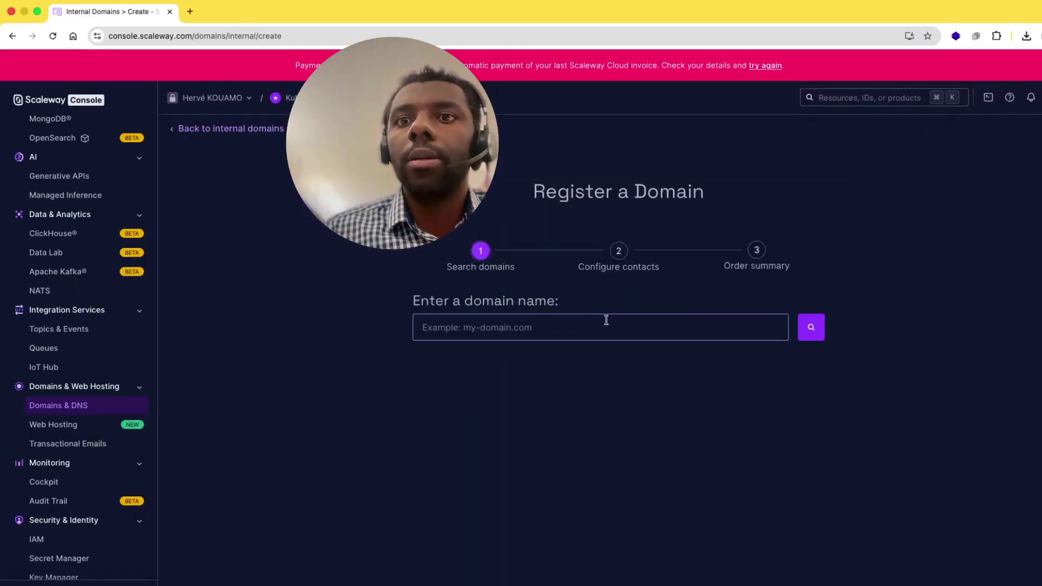
pyautogui.click(515, 328)
pyautogui.write('thehktech.fr')
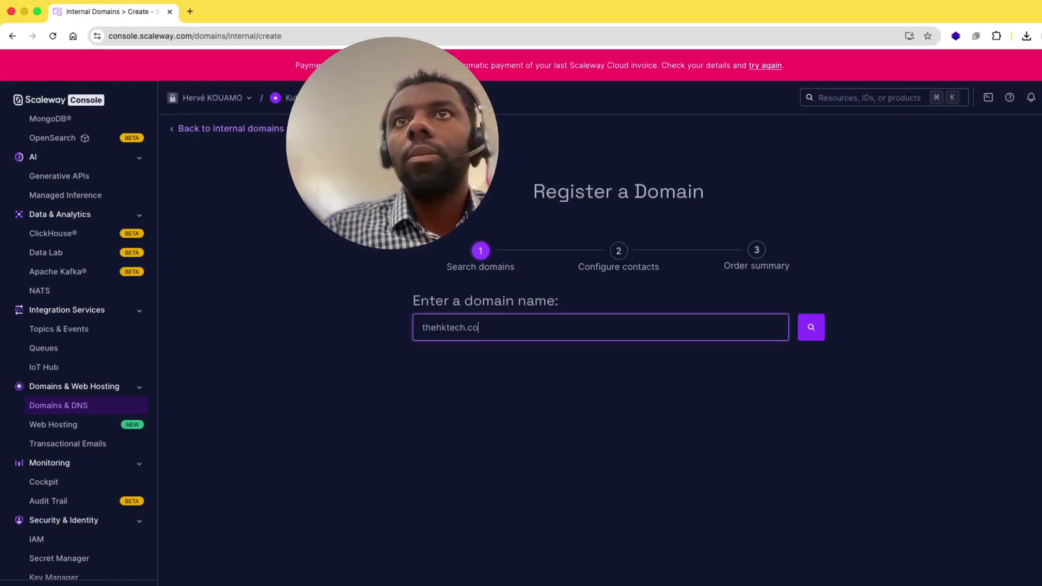
pyautogui.click(815, 328)
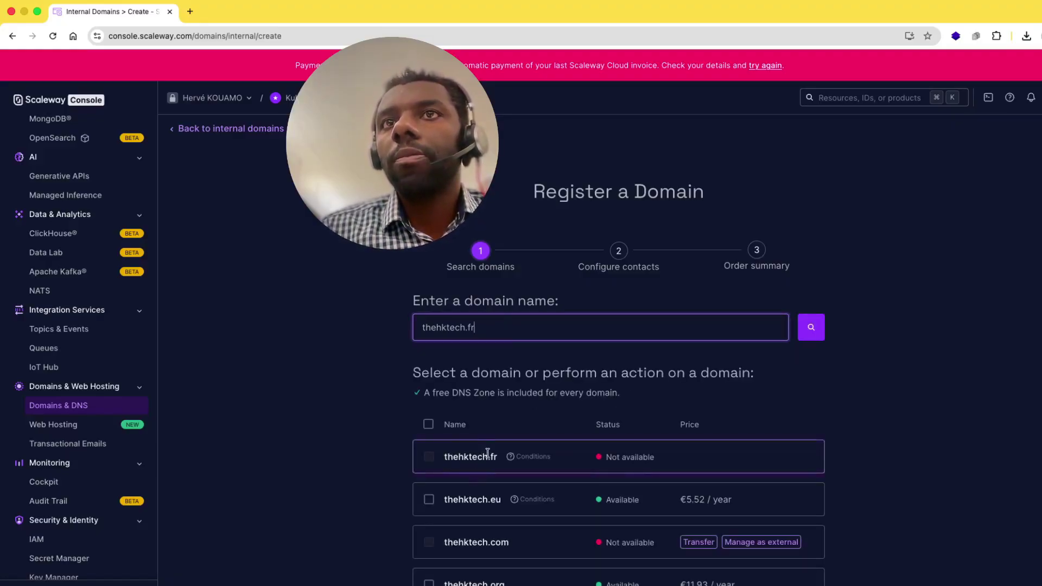
# - Select thehktech.eu (€5.52/year) and continue to contact configuration
pyautogui.scroll(-1, 529, 514)
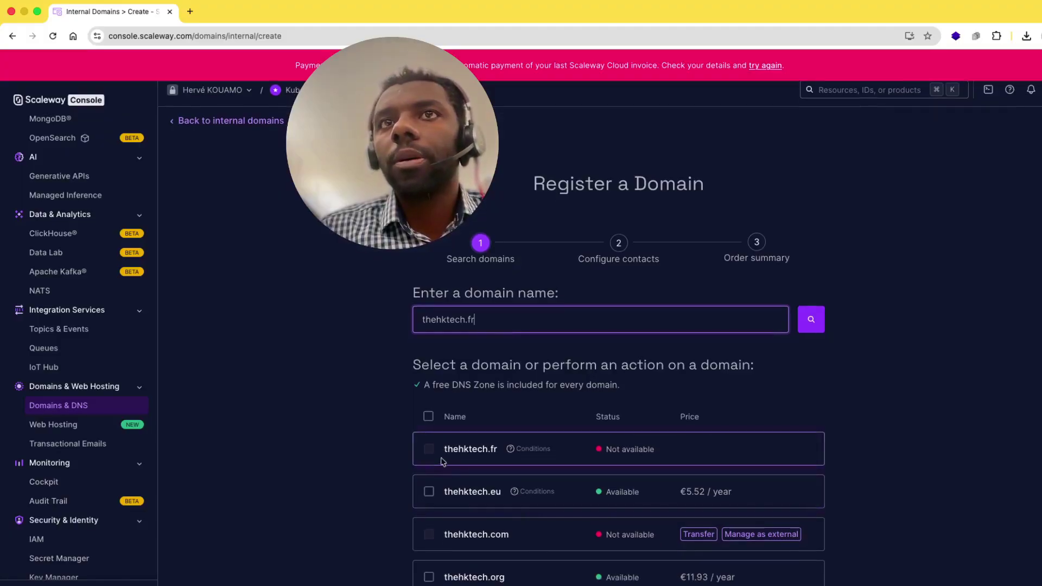
pyautogui.click(429, 492)
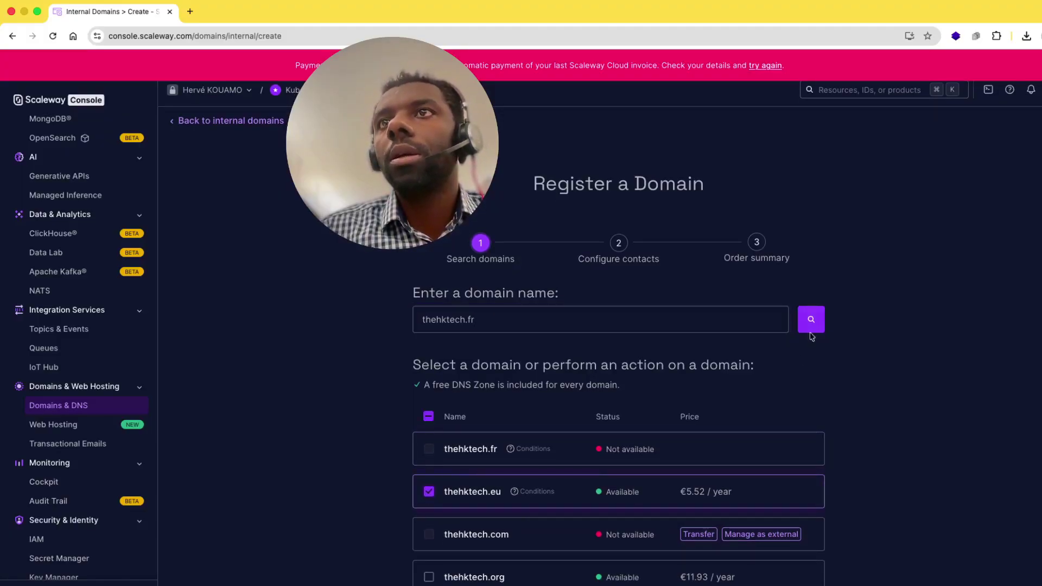
pyautogui.scroll(-5, 771, 416)
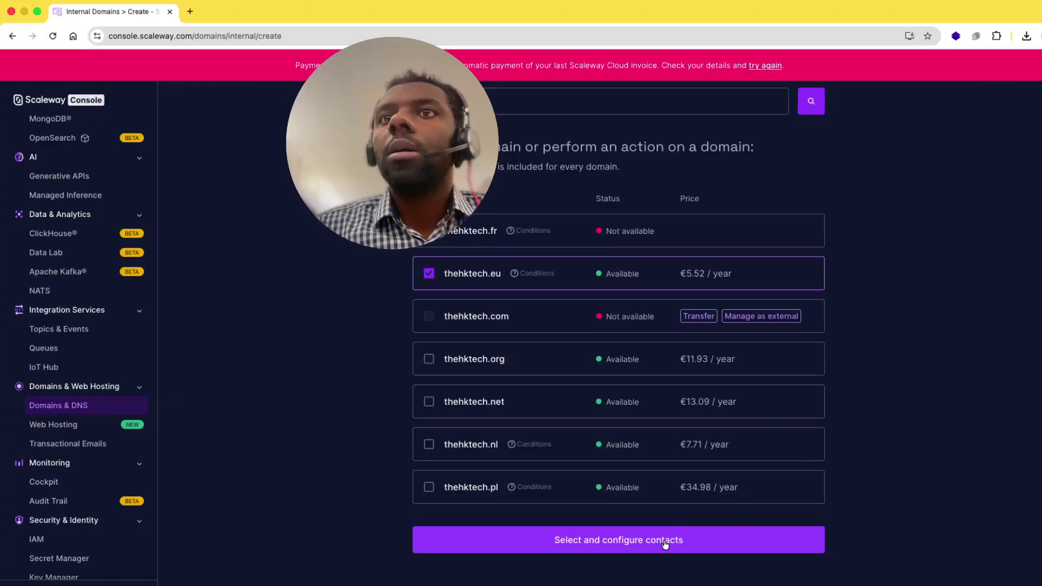
pyautogui.click(665, 545)
pyautogui.scroll(5, 624, 474)
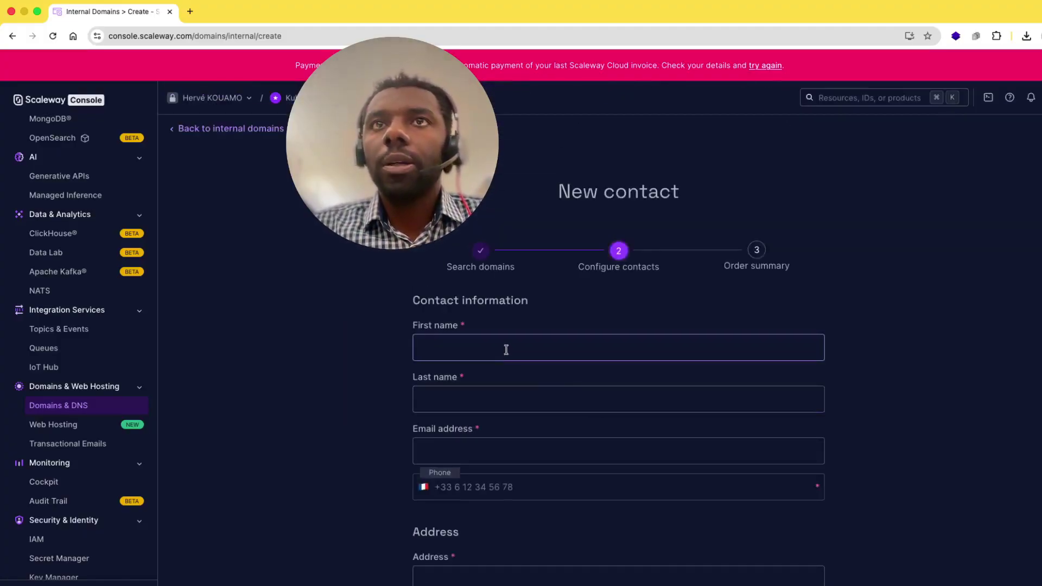
# - Enter the contact's first name, last name and e-mail address
pyautogui.click(506, 350)
pyautogui.write('Lag')
pyautogui.press('BackSpace')
pyautogui.press('BackSpace')
pyautogui.press('BackSpace')
pyautogui.write('L')
pyautogui.press('BackSpace')
pyautogui.write('KLh')
pyautogui.write('code')
pyautogui.click(461, 398)
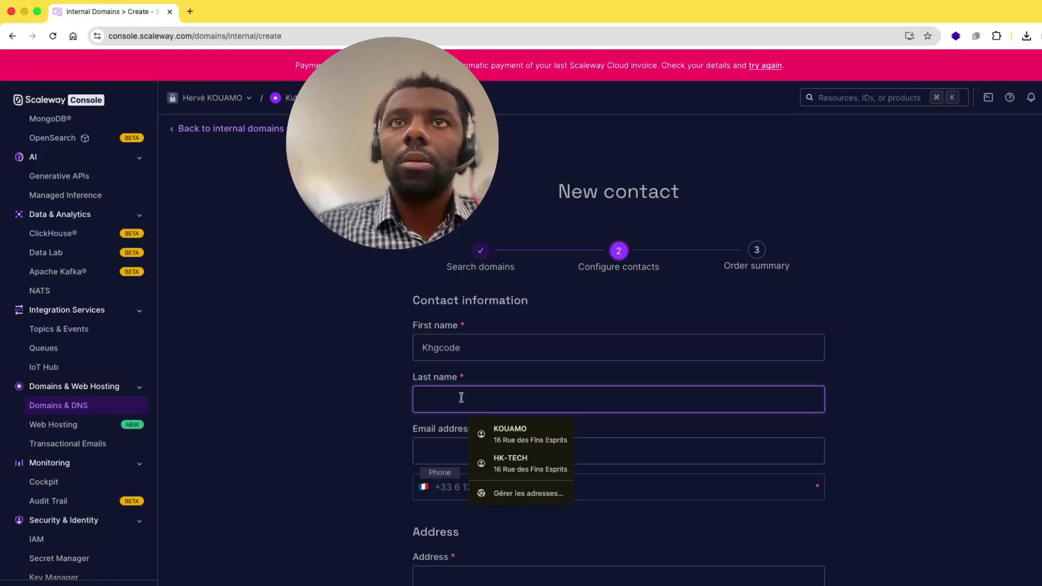
pyautogui.write('HKTECH')
pyautogui.click(449, 451)
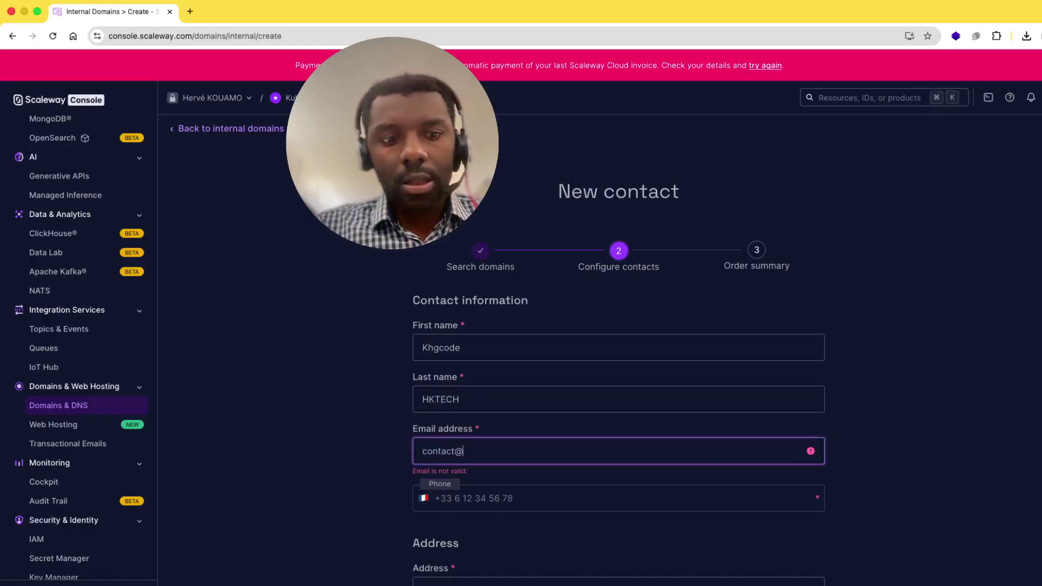
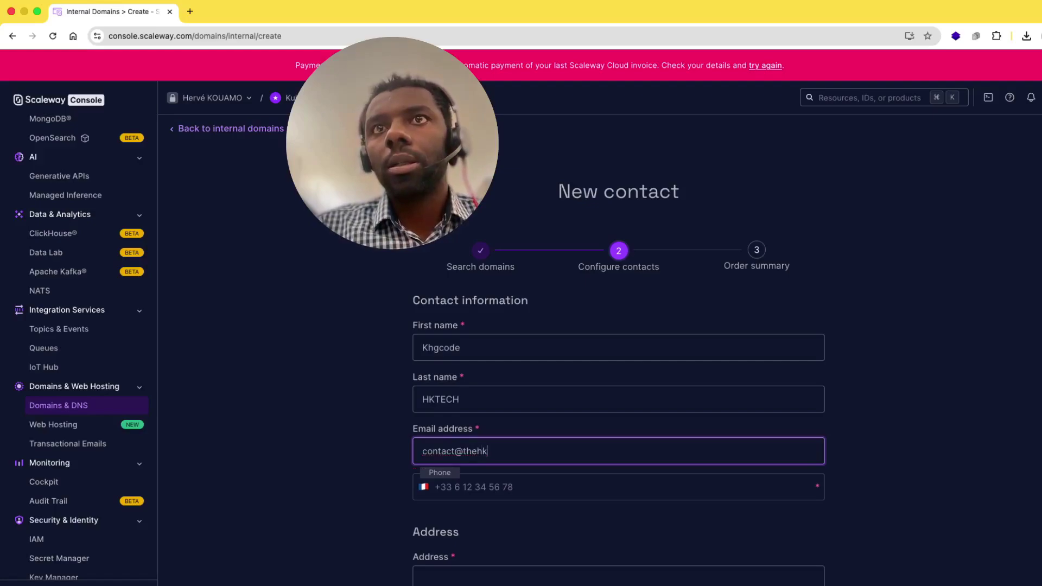
# - Fill in the contact's phone number, street address and postal code, then edit the city field
pyautogui.click(444, 487)
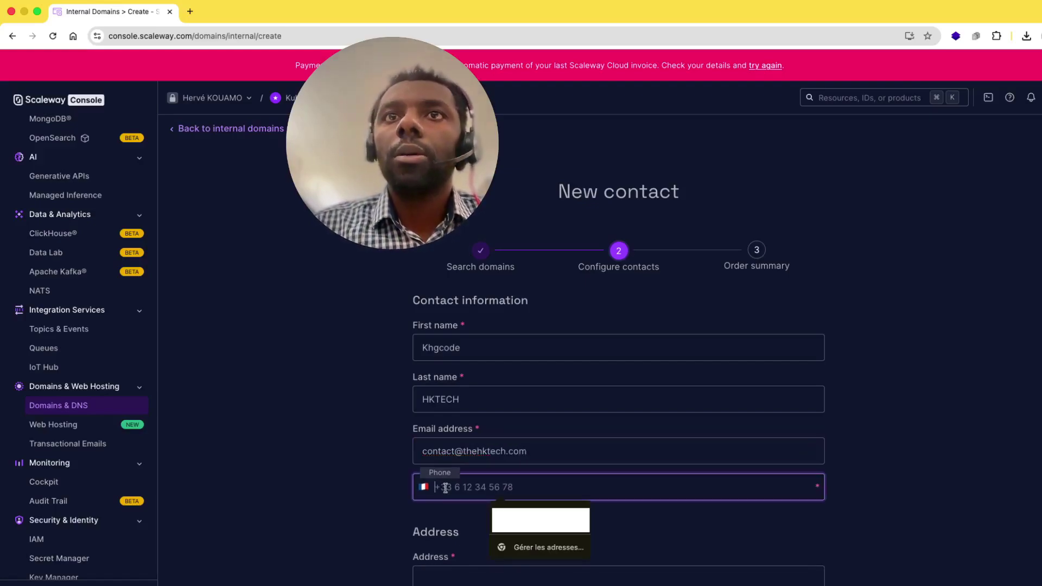
pyautogui.scroll(-10, 445, 488)
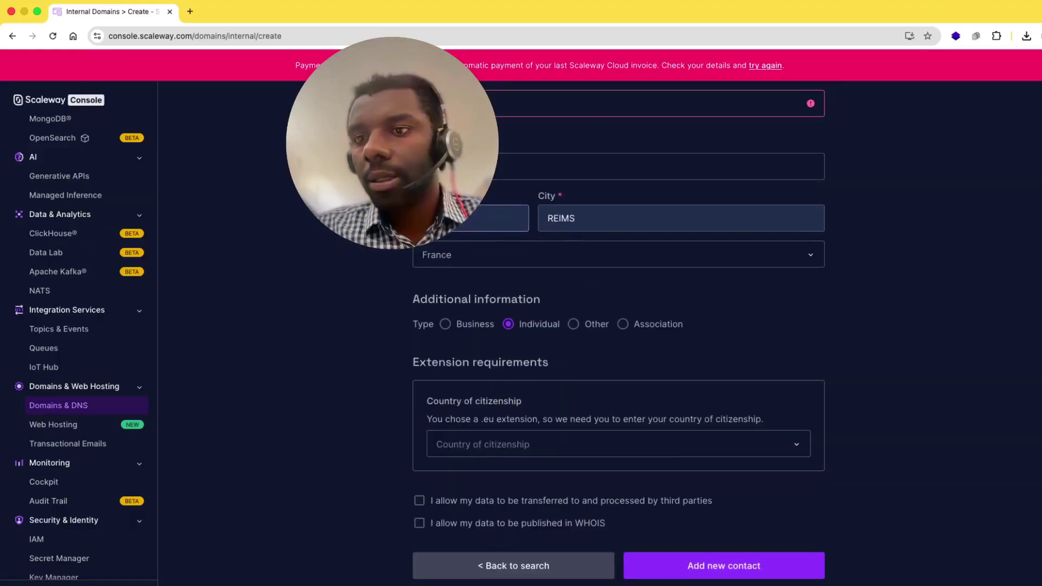
pyautogui.click(456, 103)
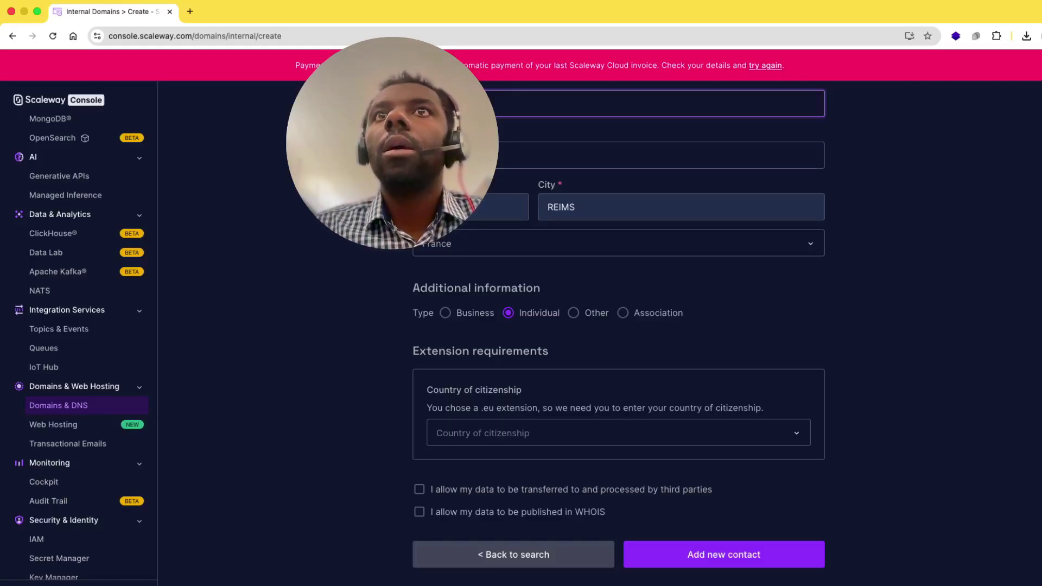
pyautogui.click(505, 207)
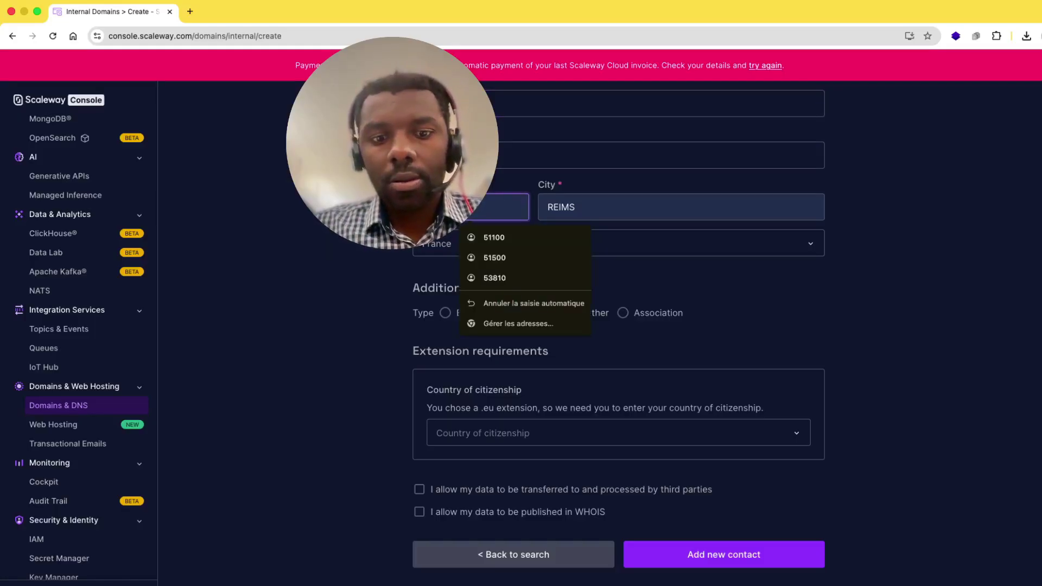
pyautogui.press('Escape')
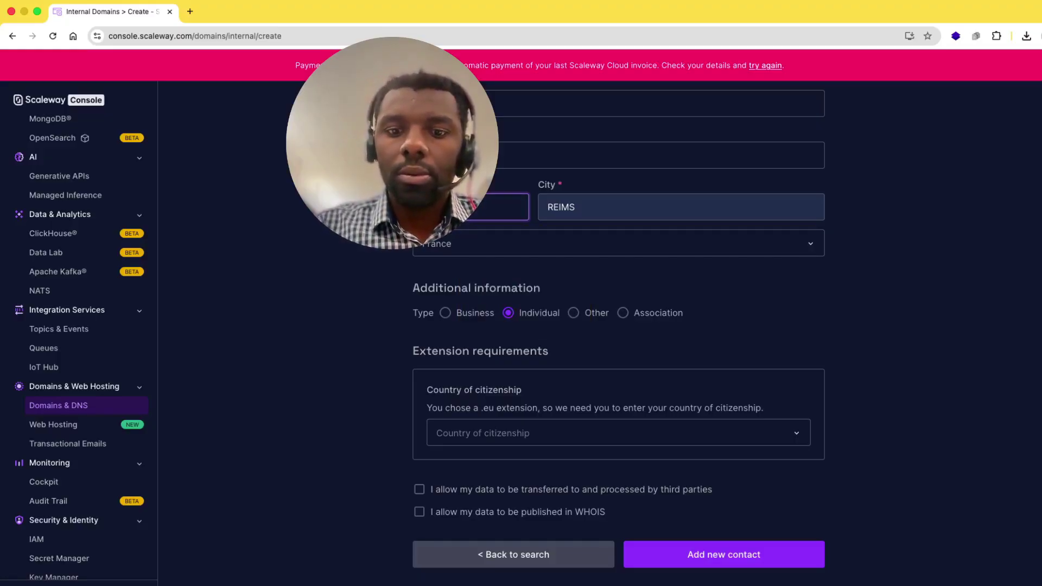
pyautogui.click(584, 208)
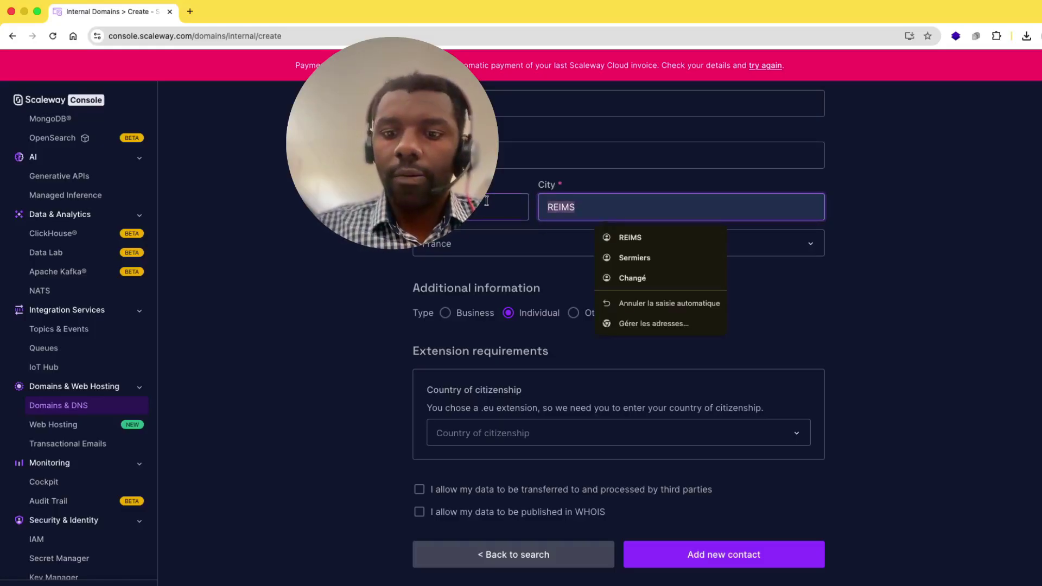
# - Enter the contact's city and set the contact type to Business
pyautogui.write('Paris')
pyautogui.scroll(-1, 523, 337)
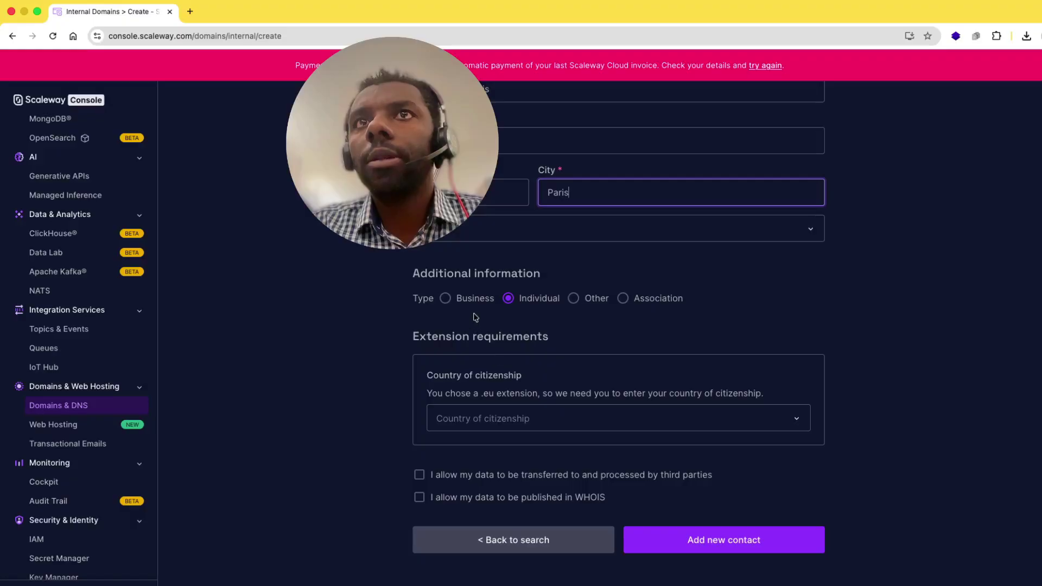
pyautogui.click(445, 298)
pyautogui.click(509, 300)
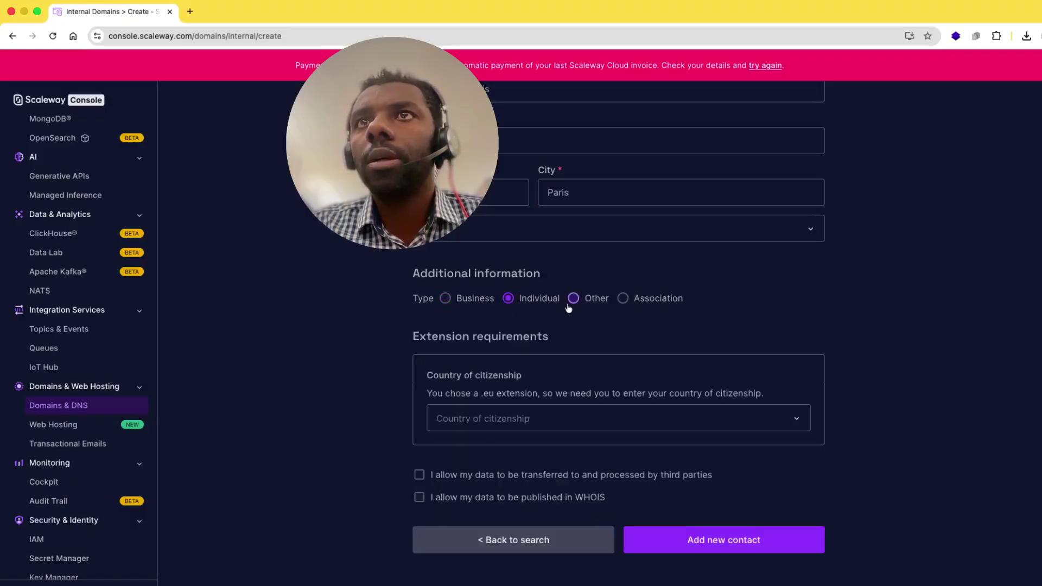
pyautogui.click(577, 299)
pyautogui.click(623, 299)
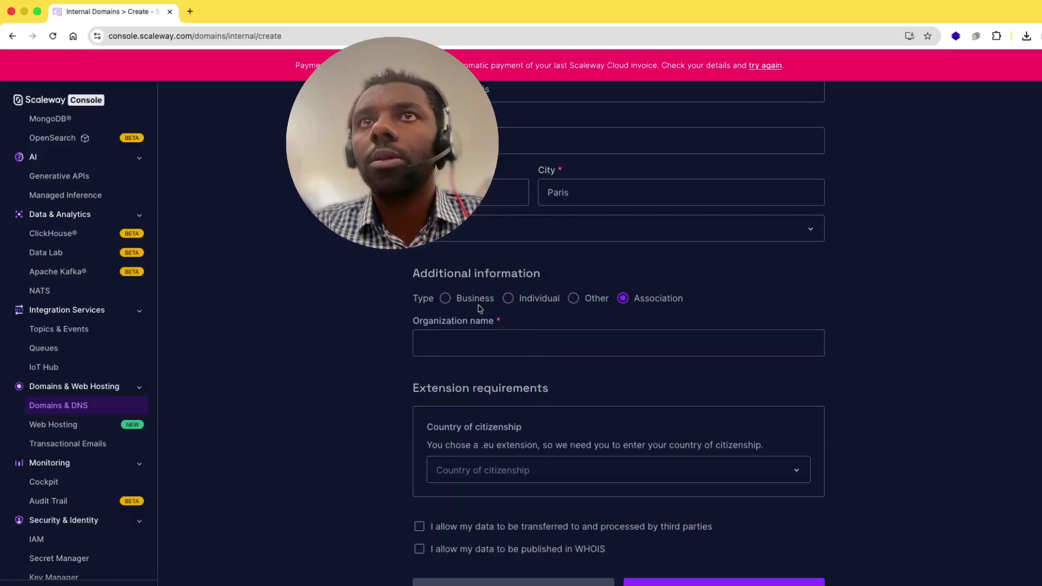
pyautogui.click(445, 298)
# - Enter the organization name and its SIRET number
pyautogui.click(464, 348)
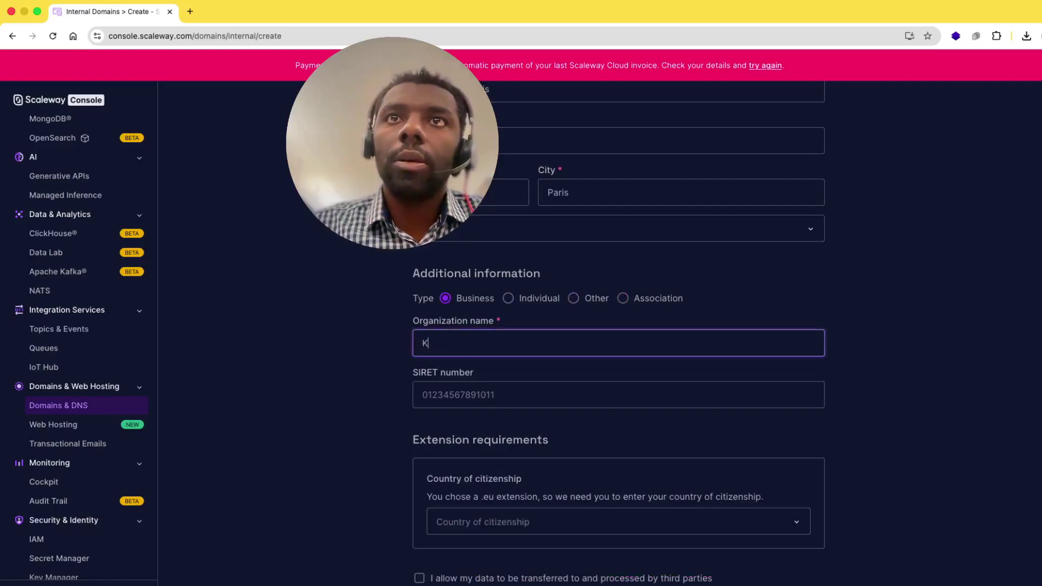
pyautogui.write('K')
pyautogui.press('BackSpace')
pyautogui.write('HK-TECH')
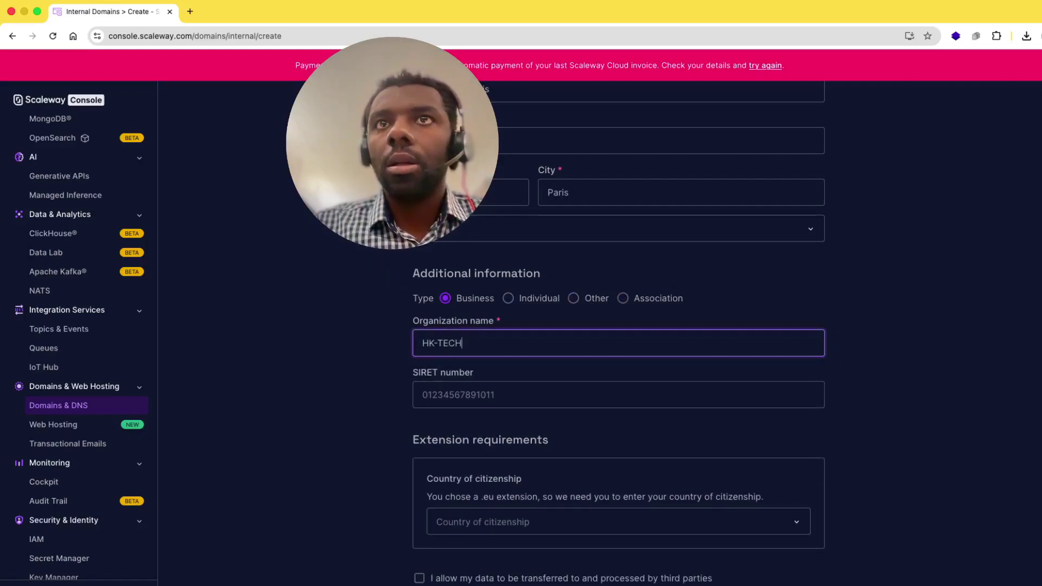
pyautogui.click(453, 398)
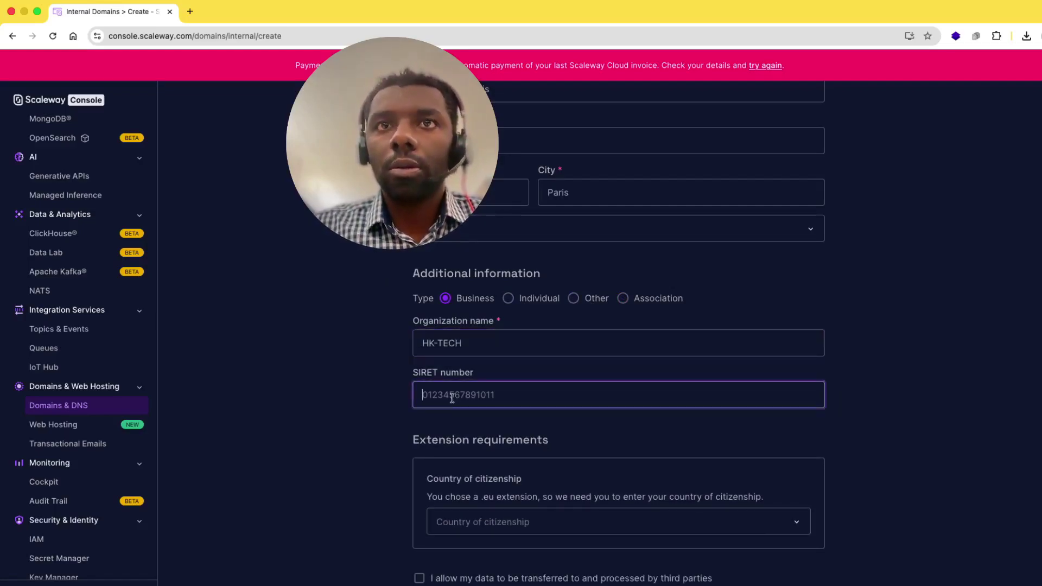
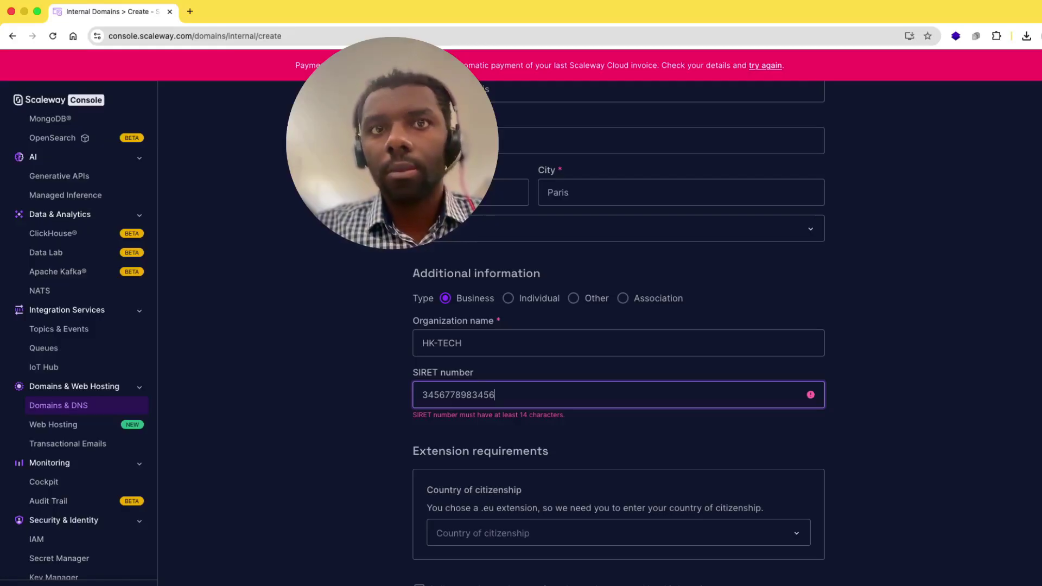
# - Set citizenship to France, accept the third-party transfer and WHOIS terms, and add the contact
pyautogui.scroll(-2, 496, 448)
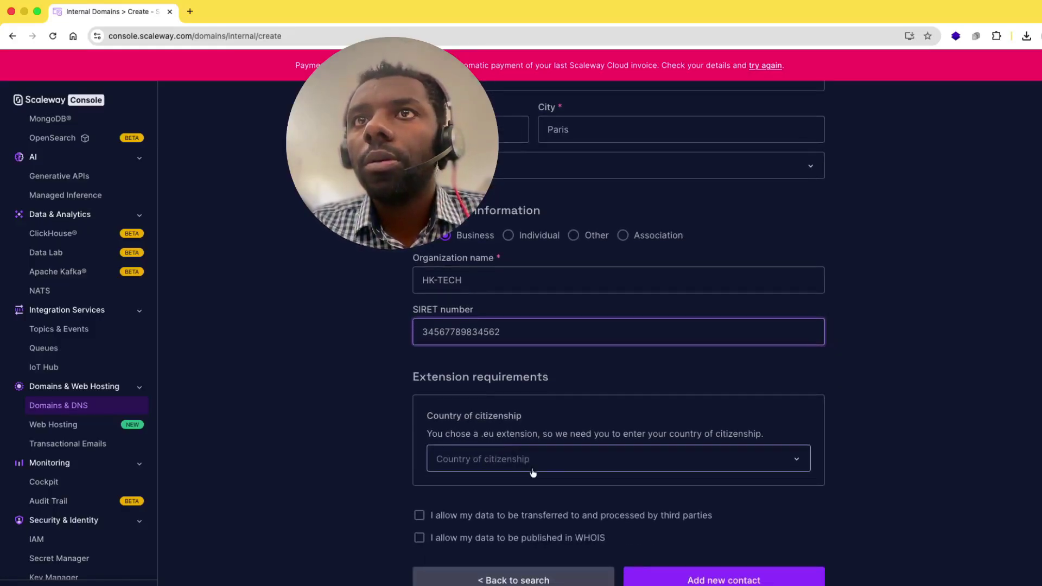
pyautogui.click(604, 471)
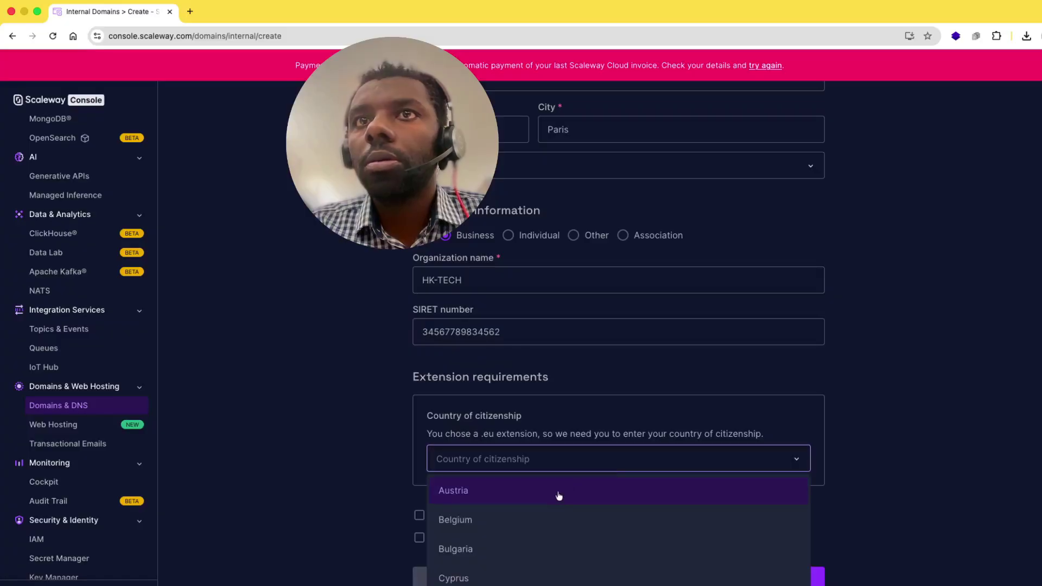
pyautogui.click(552, 462)
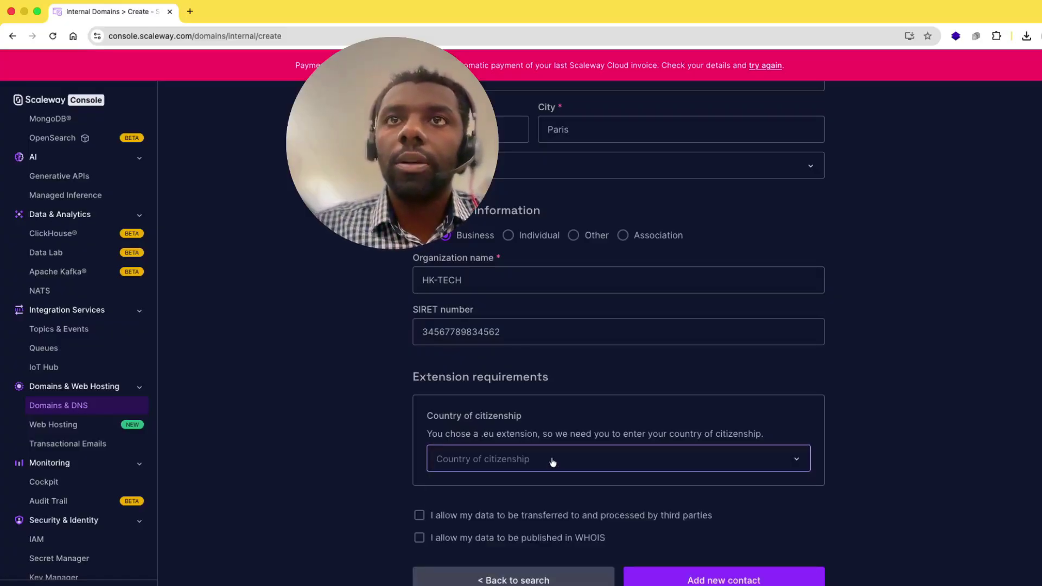
pyautogui.click(552, 462)
pyautogui.click(472, 570)
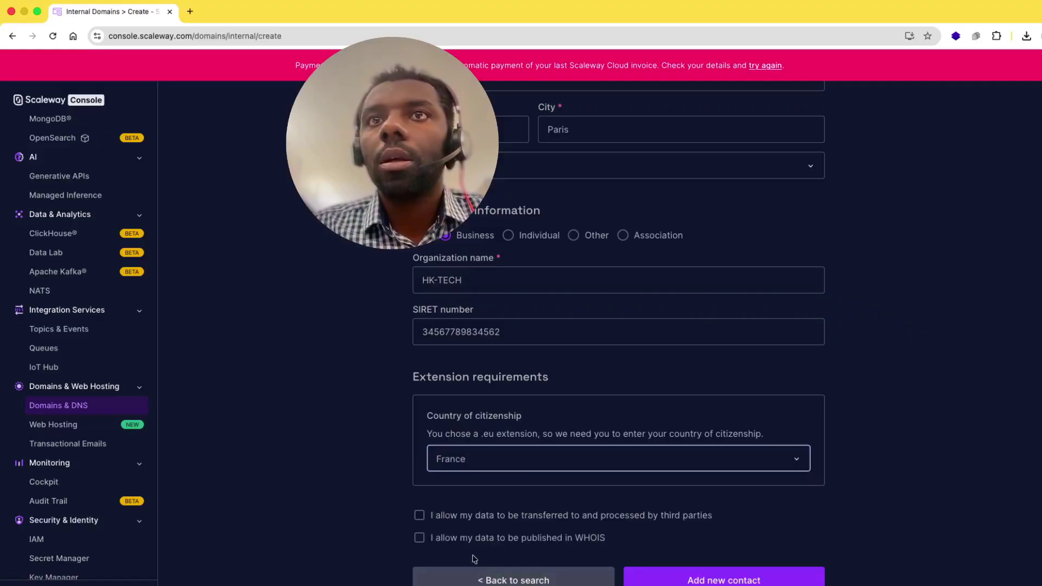
pyautogui.scroll(-1, 462, 543)
pyautogui.click(421, 504)
pyautogui.click(420, 527)
pyautogui.scroll(-2, 655, 559)
pyautogui.click(711, 543)
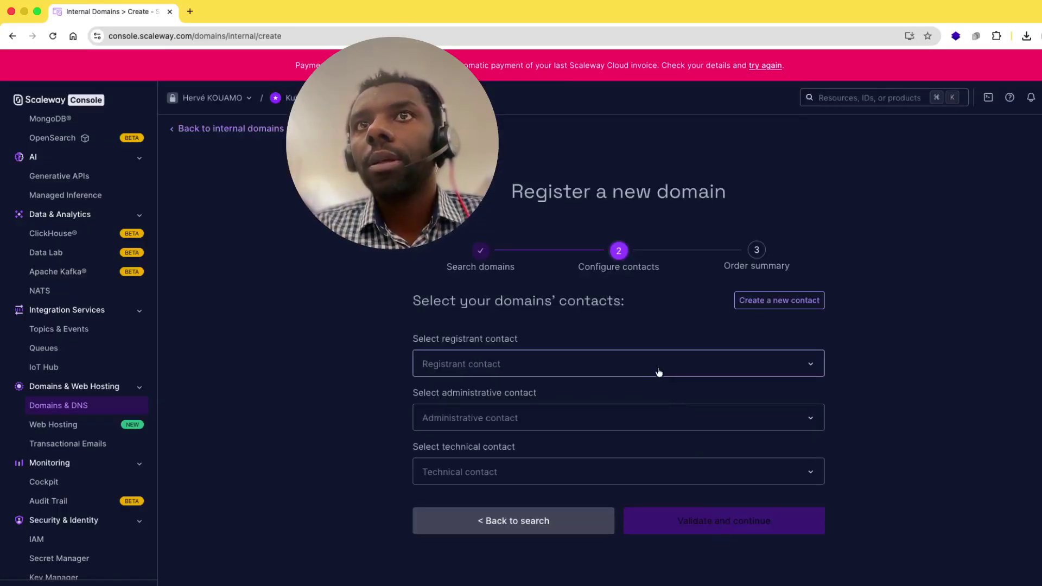
# - Assign the new contact to the domain and validate the contacts
pyautogui.click(657, 368)
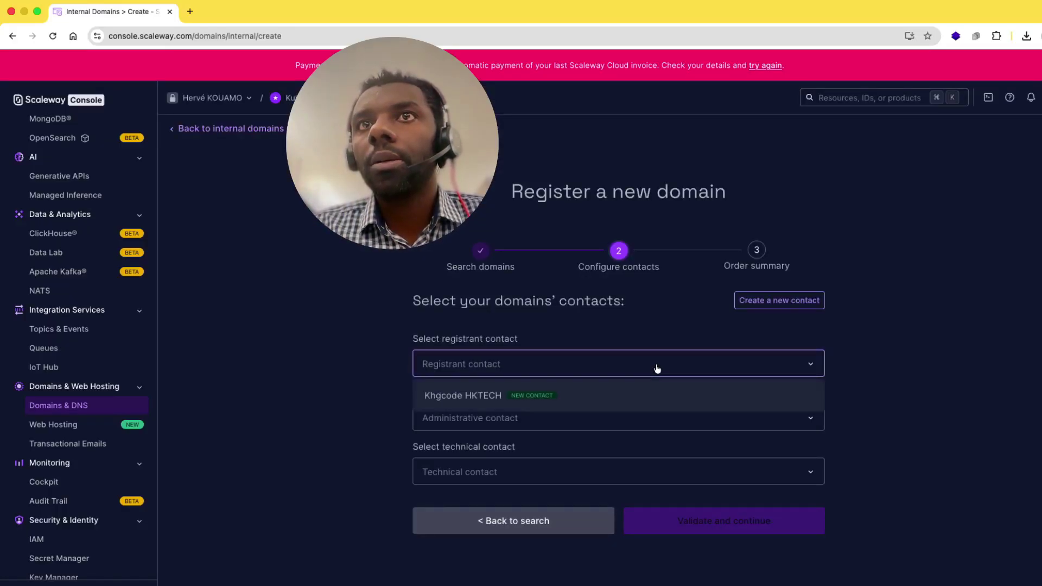
pyautogui.click(602, 397)
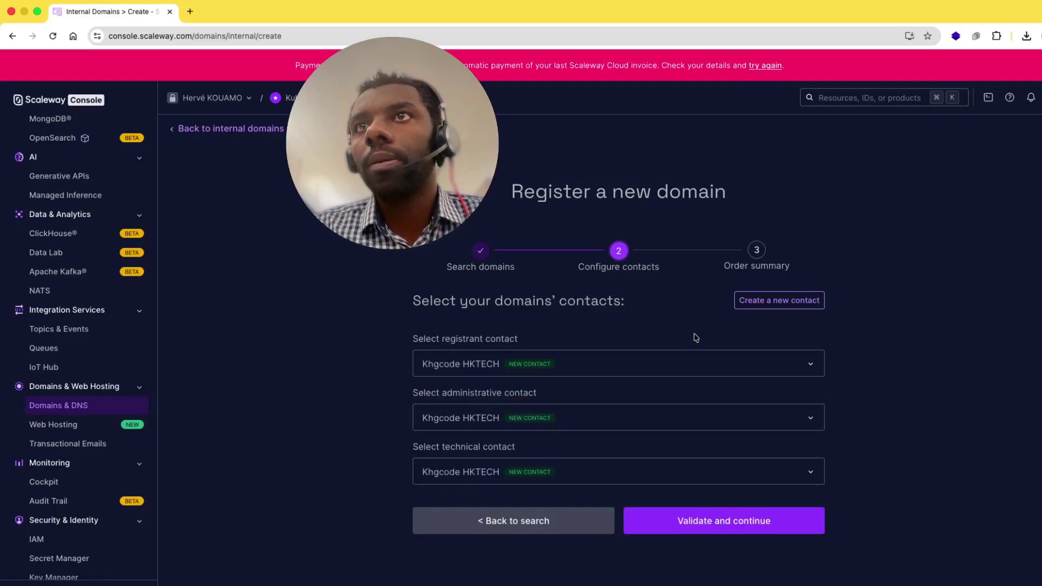
pyautogui.click(763, 534)
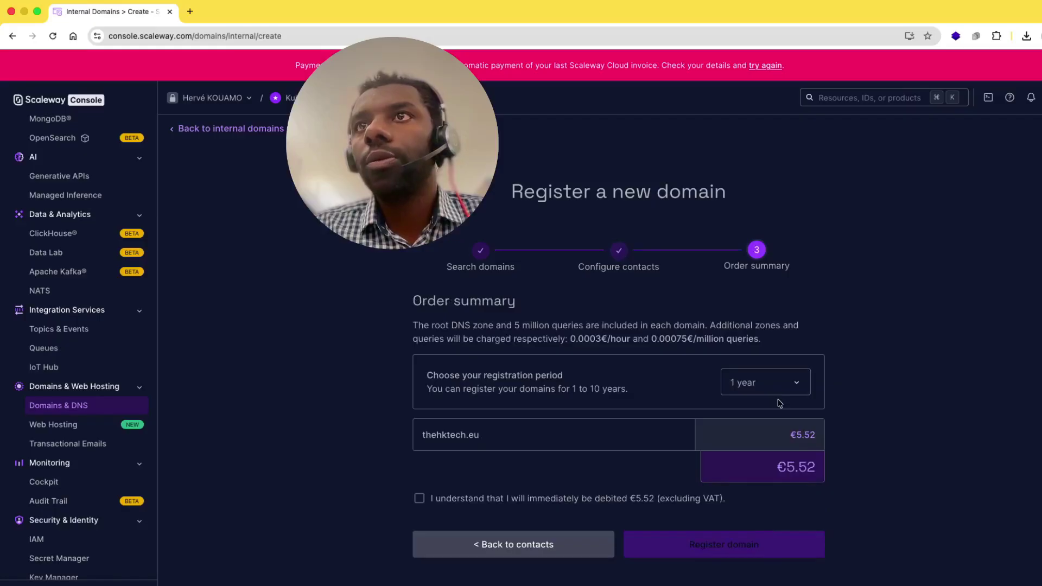
# - Keep the 1-year registration period and acknowledge the €5.52 immediate charge
pyautogui.click(763, 387)
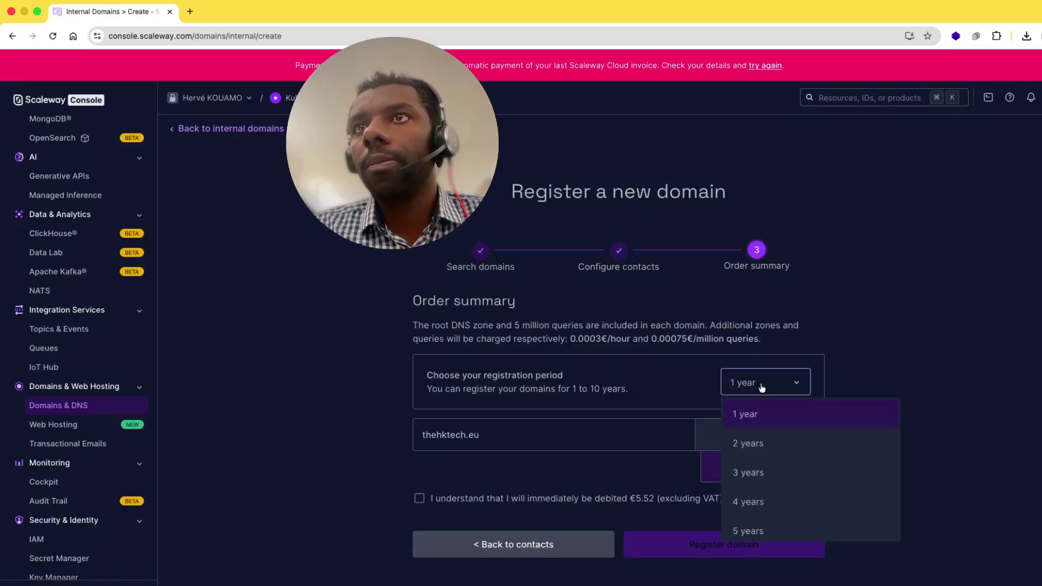
pyautogui.click(778, 428)
pyautogui.moveTo(778, 467); pyautogui.dragTo(829, 470)
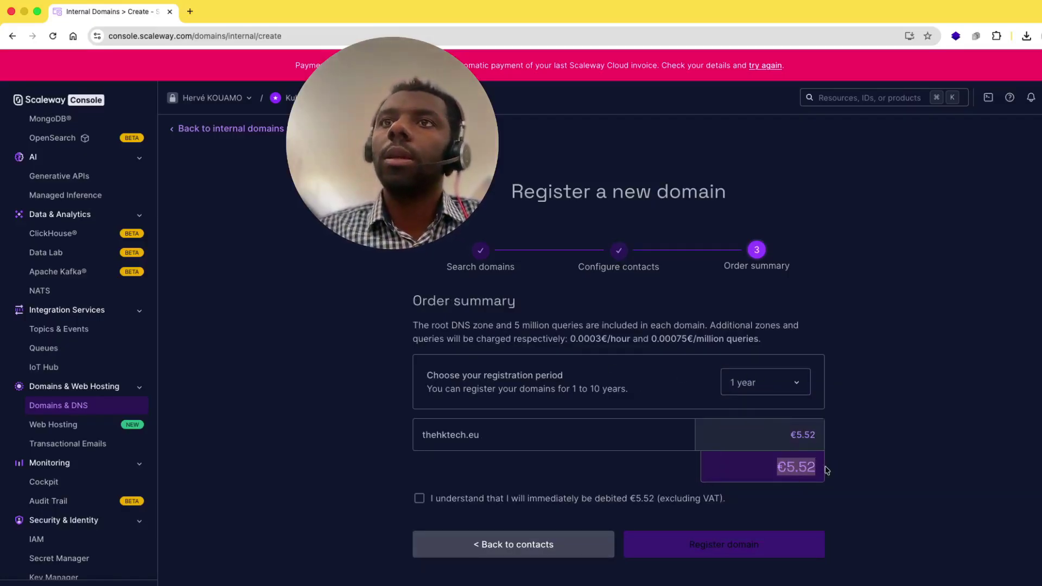
pyautogui.scroll(-1, 769, 482)
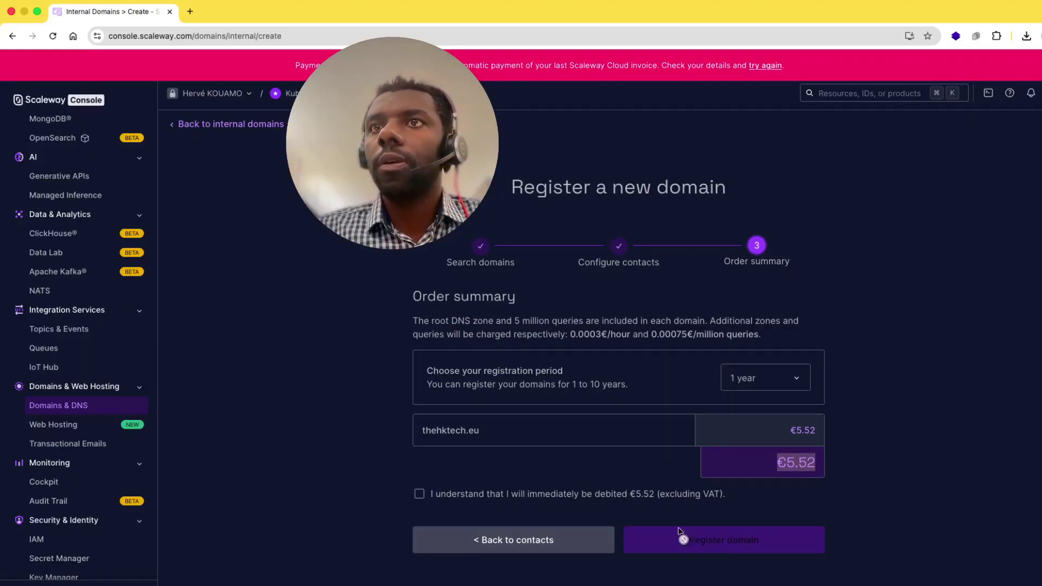
pyautogui.click(420, 495)
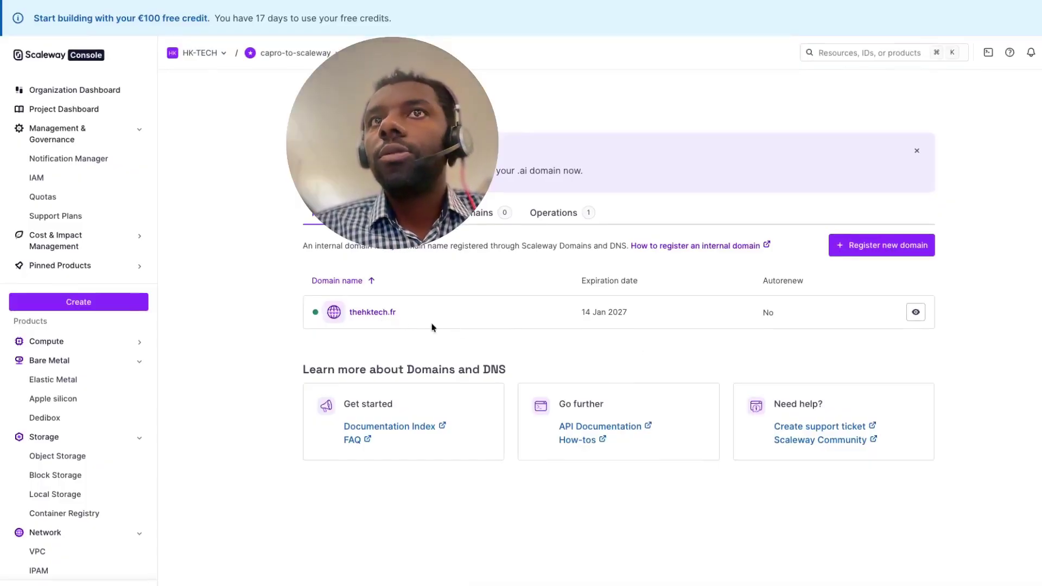
# - Open thehktech.fr's details to review name servers ns0.dom.scw.cloud and ns1.dom.scw.cloud
pyautogui.click(373, 311)
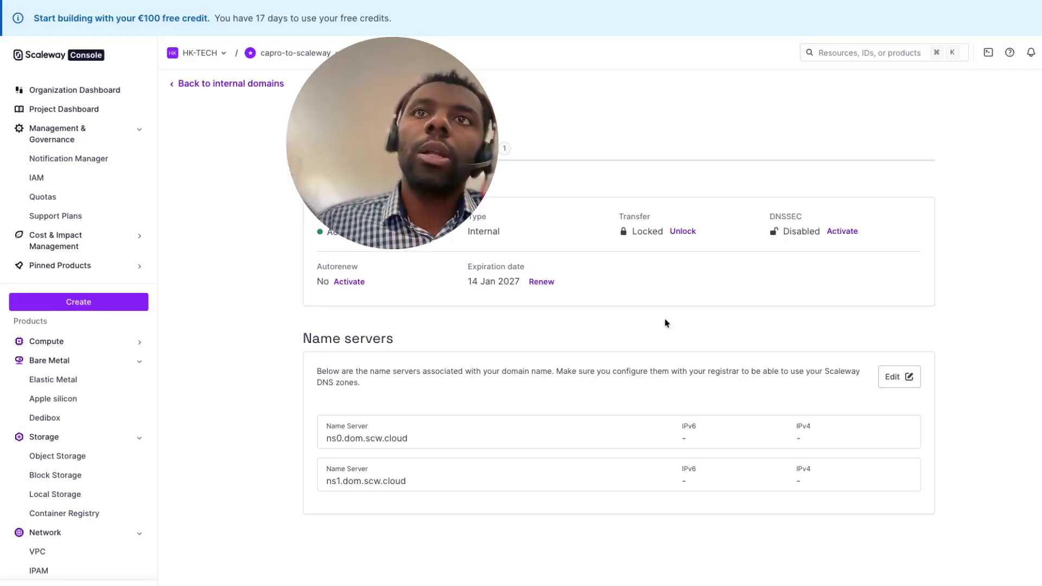
pyautogui.doubleClick(490, 229)
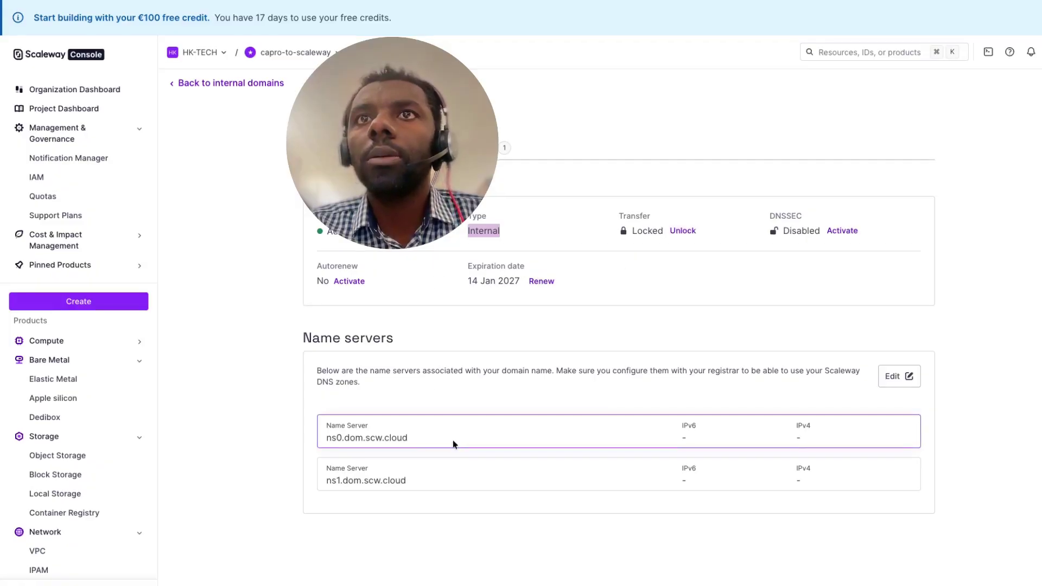
pyautogui.click(538, 441)
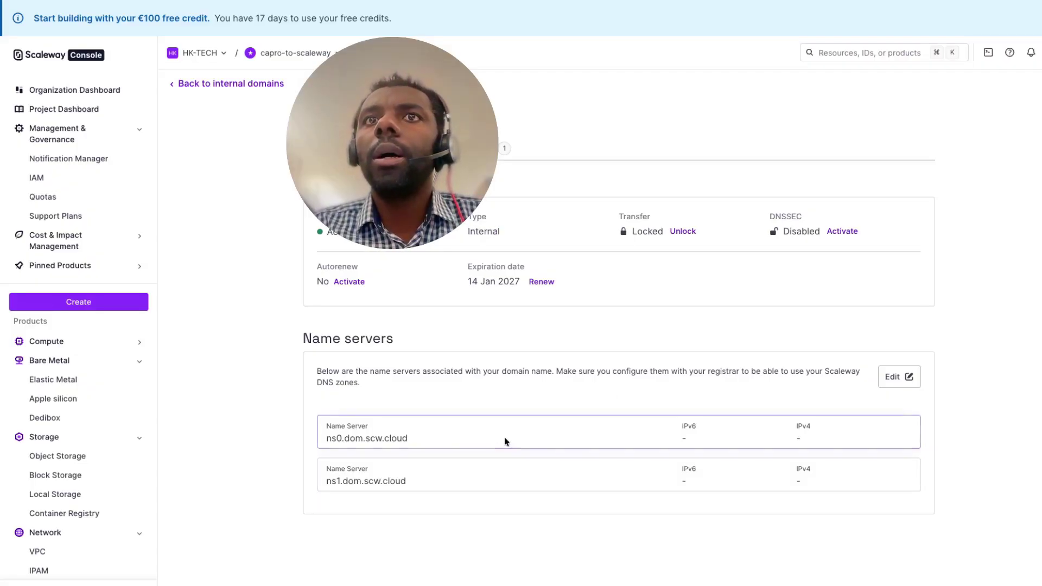
pyautogui.hotkey('ctrl', 'Up')
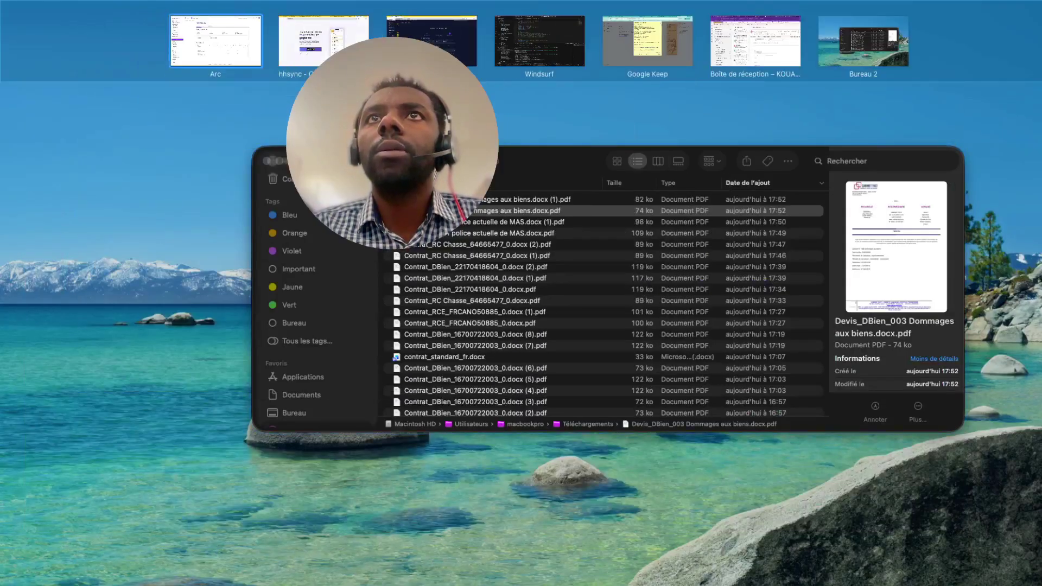
# - In Terminal, run dig thehktech.fr NS, which returns NXDOMAIN with only the afnic SOA
pyautogui.click(215, 41)
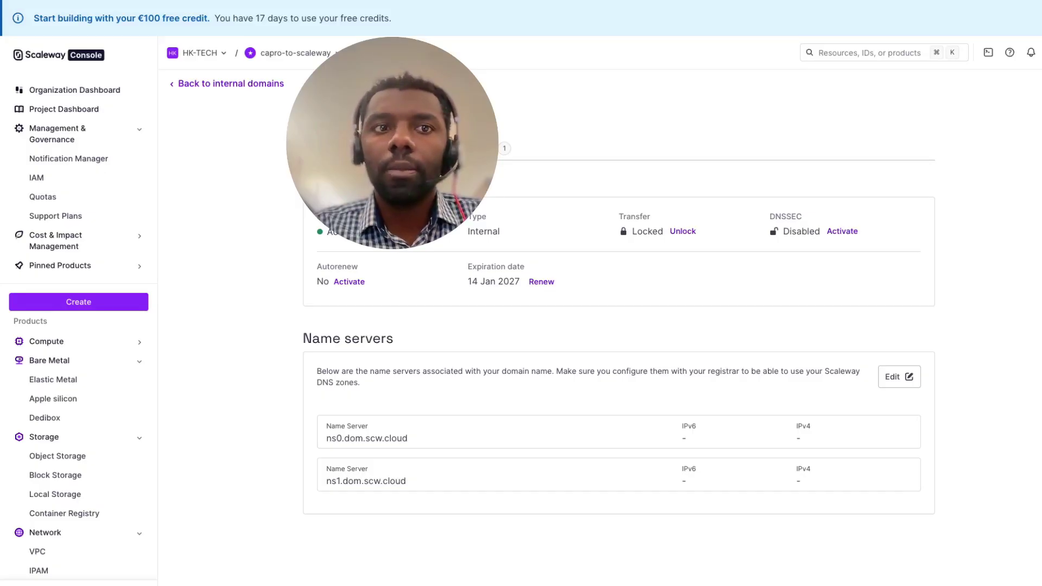
pyautogui.hotkey('ctrl', 'Up')
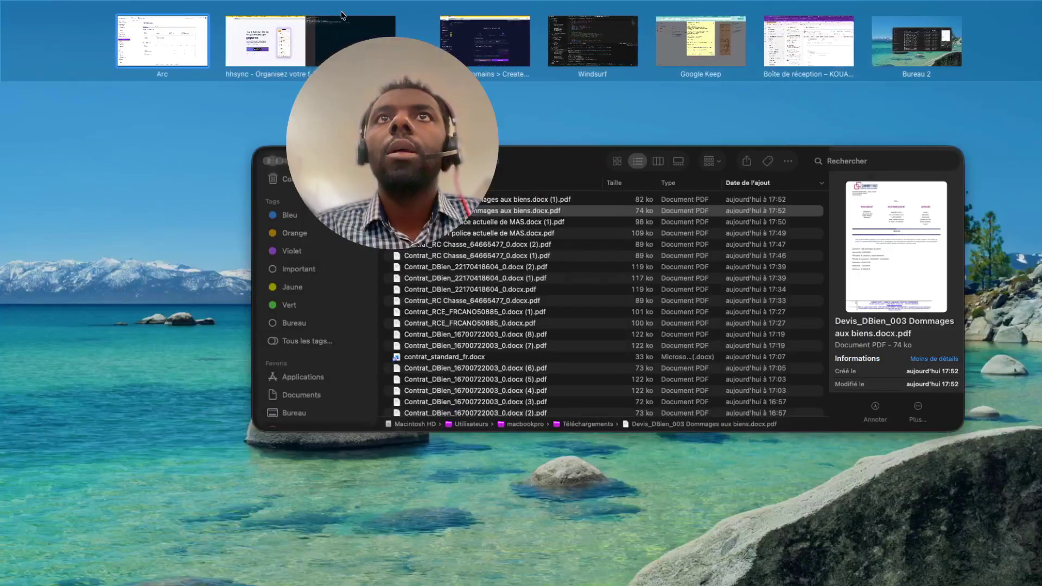
pyautogui.moveTo(247, 23); pyautogui.dragTo(266, 28)
pyautogui.click(266, 41)
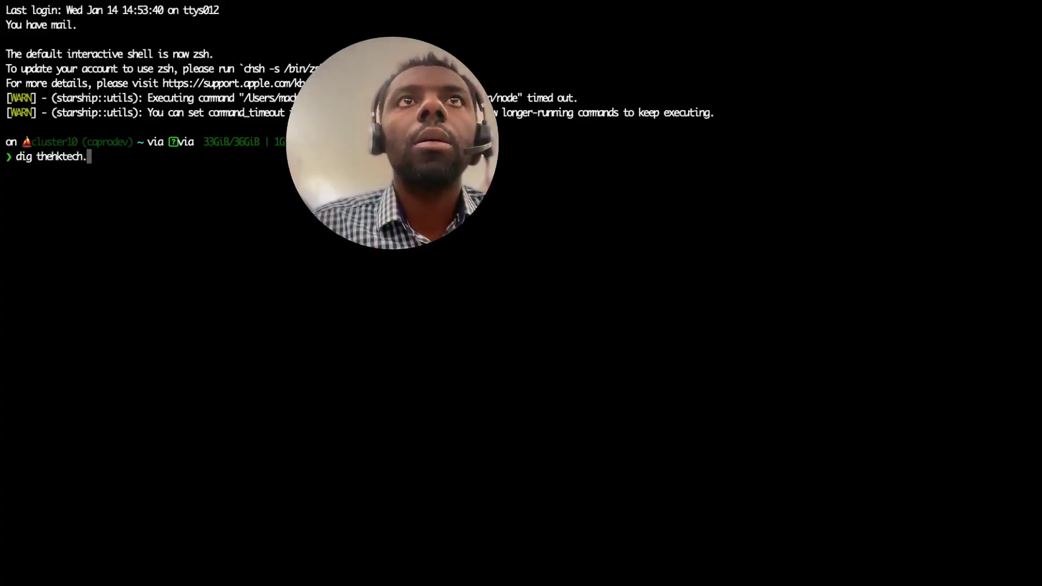
pyautogui.write('NS')
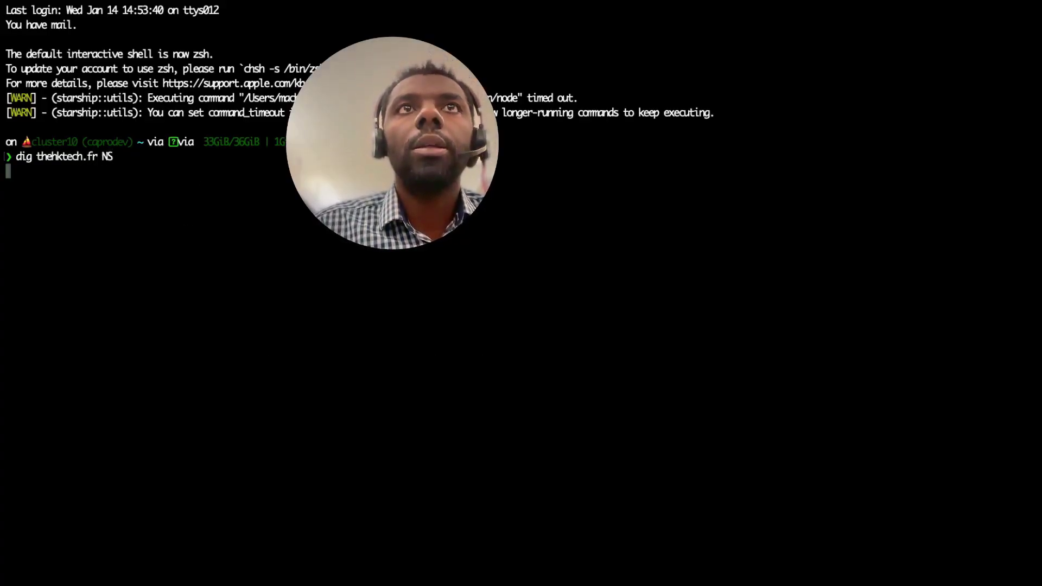
pyautogui.press('Return')
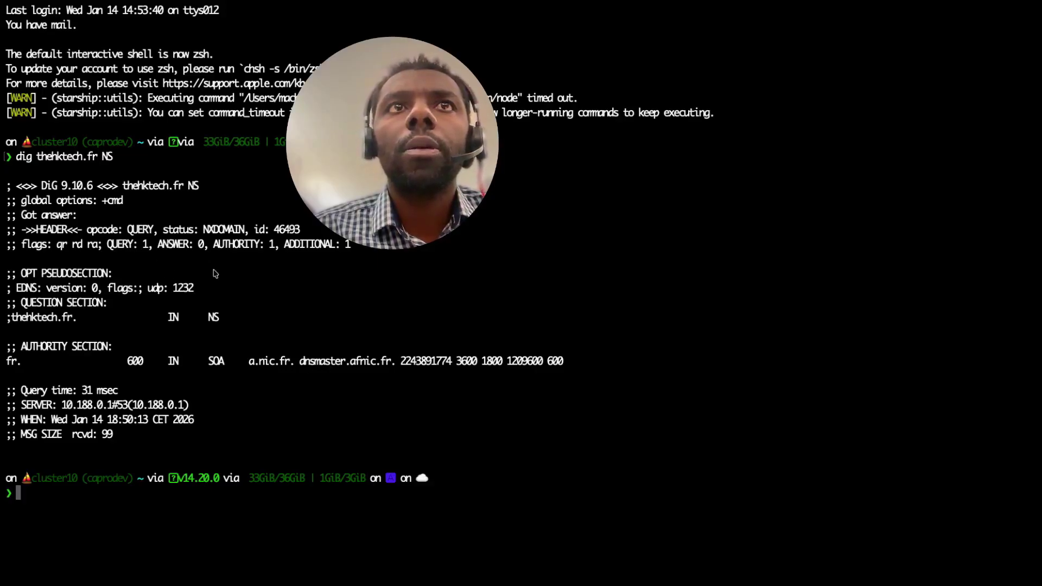
pyautogui.hotkey('ctrl', 'Up')
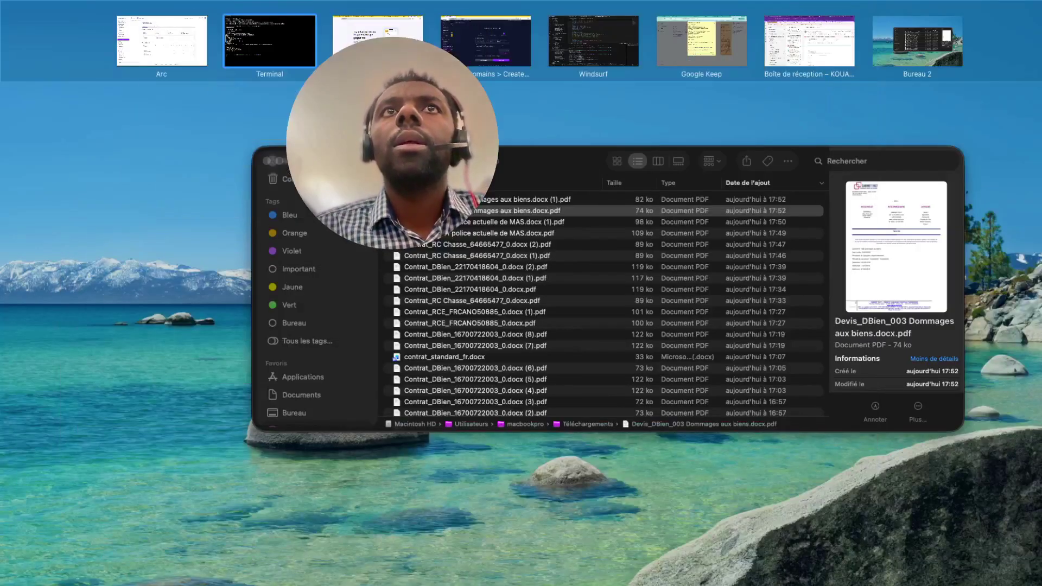
# - View the root zone's NS records (ns0 and ns1.dom.scw.cloud, TTL 1800), then return to Terminal
pyautogui.click(190, 32)
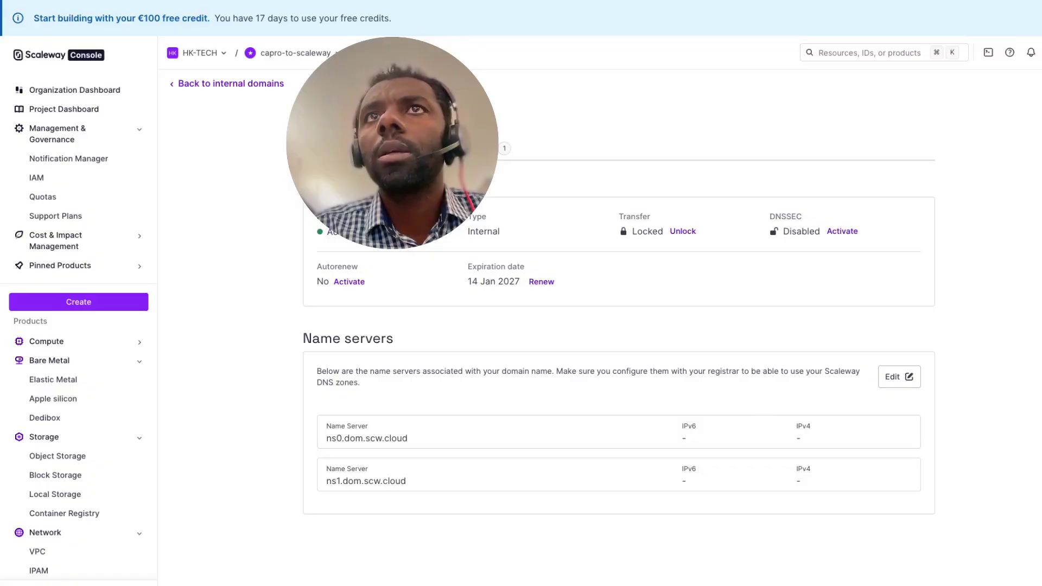
pyautogui.click(474, 148)
pyautogui.click(390, 257)
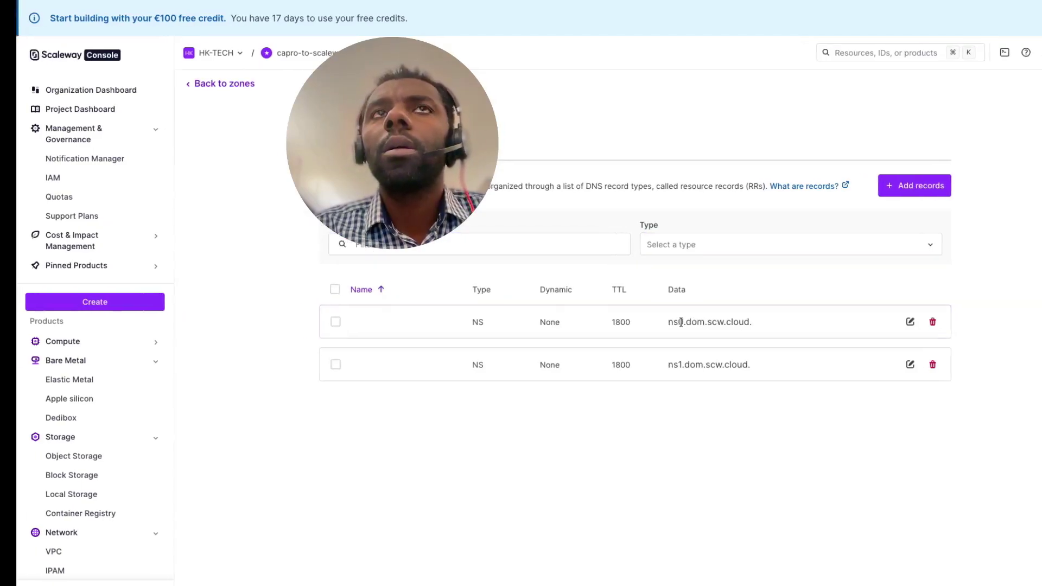
pyautogui.hotkey('ctrl', 'Up')
pyautogui.click(258, 40)
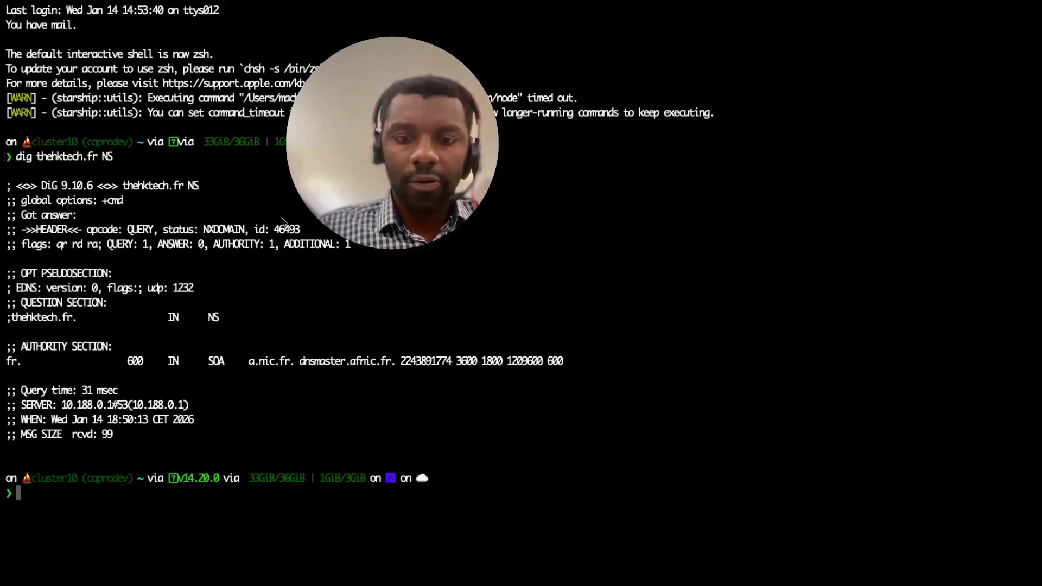
# - Switch kubectl to the hktech-k8s-cluster context with kubectx and enlarge the terminal text
pyautogui.write('kubectx')
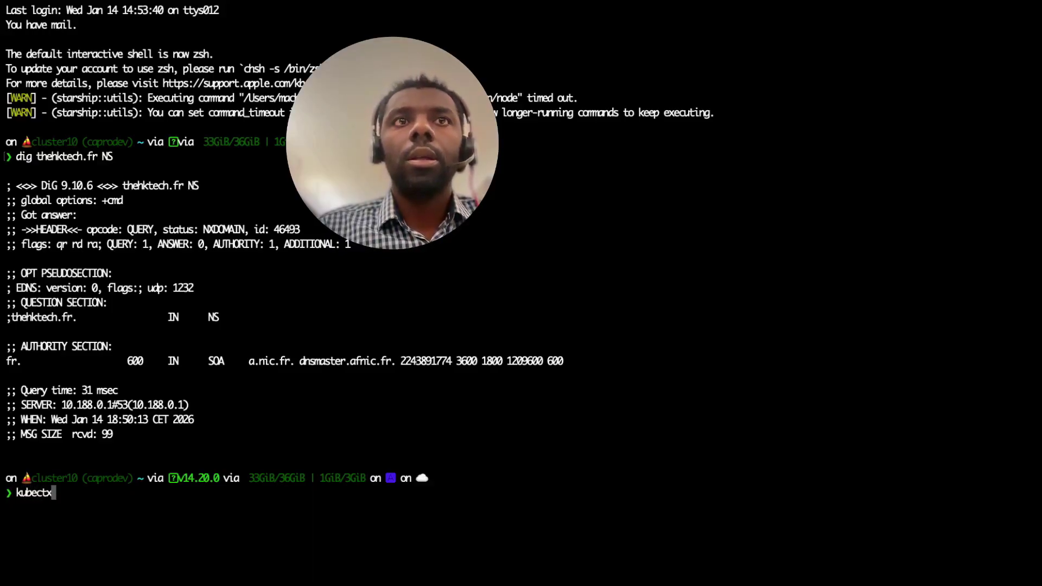
pyautogui.press('Return')
pyautogui.write('kubectx')
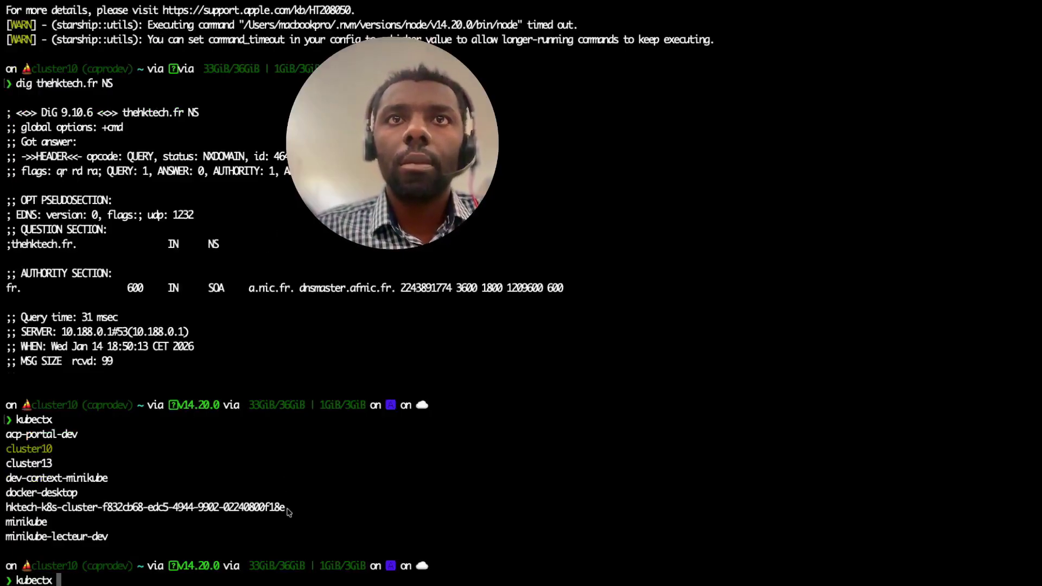
pyautogui.moveTo(287, 511); pyautogui.dragTo(2, 510)
pyautogui.press('super+c')
pyautogui.write('tx')
pyautogui.click(237, 446)
pyautogui.press('super+v')
pyautogui.press('Return')
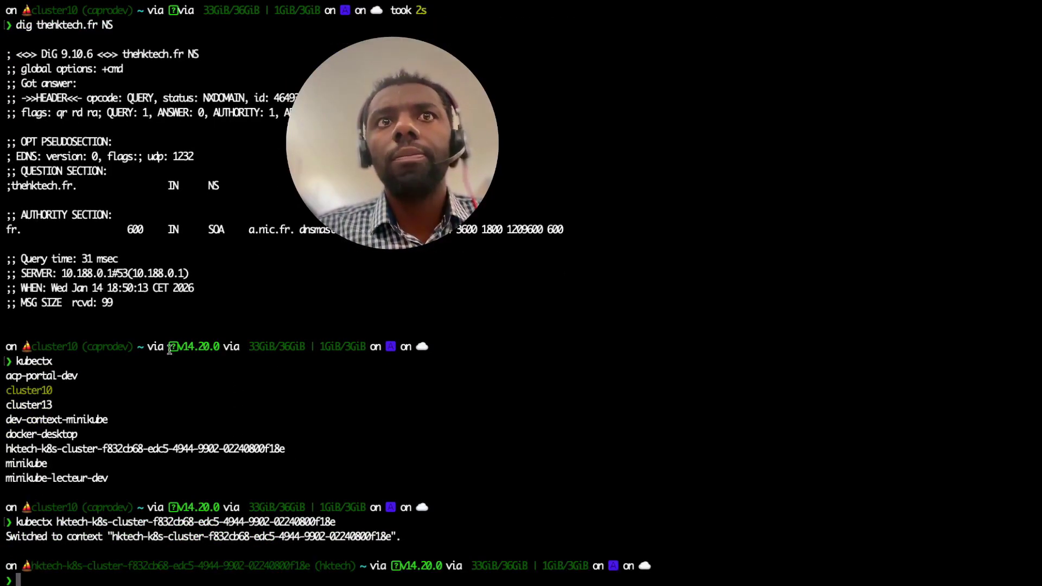
pyautogui.press('super+plus')
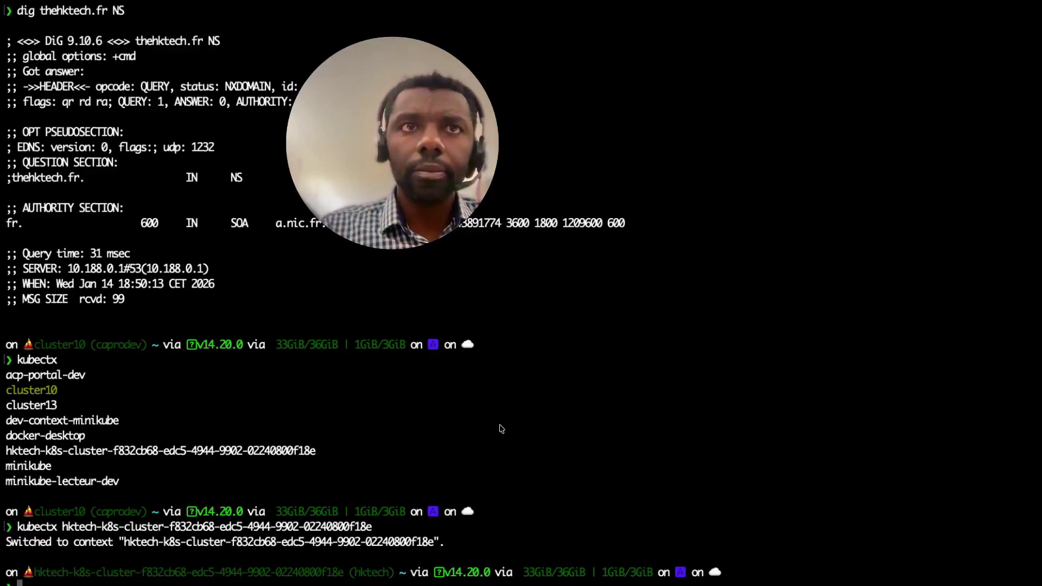
# - List the cluster's pods and open a shell inside the netshoot pod
pyautogui.write('od')
pyautogui.press('Return')
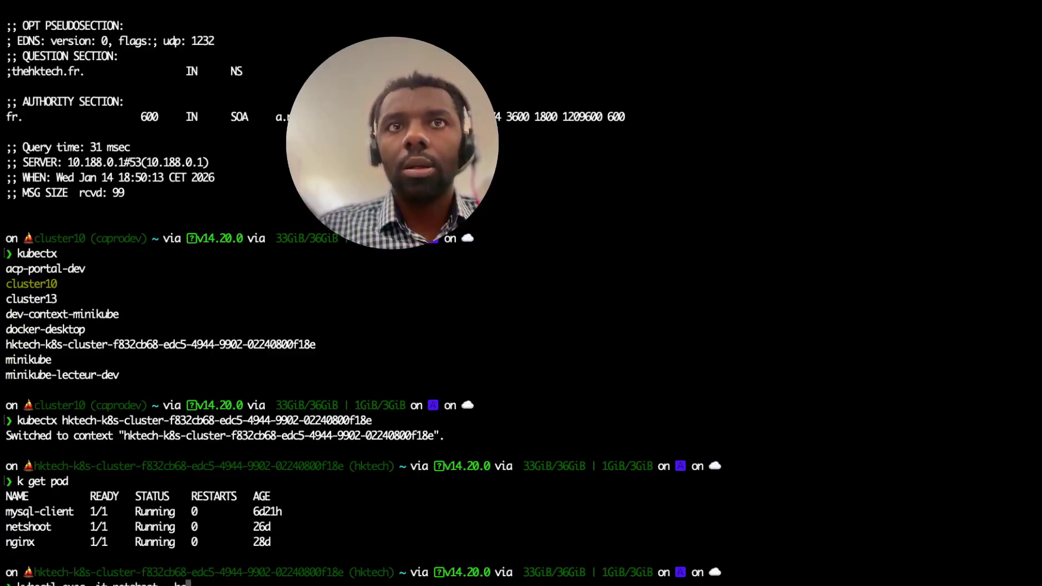
pyautogui.write('ash')
pyautogui.press('Return')
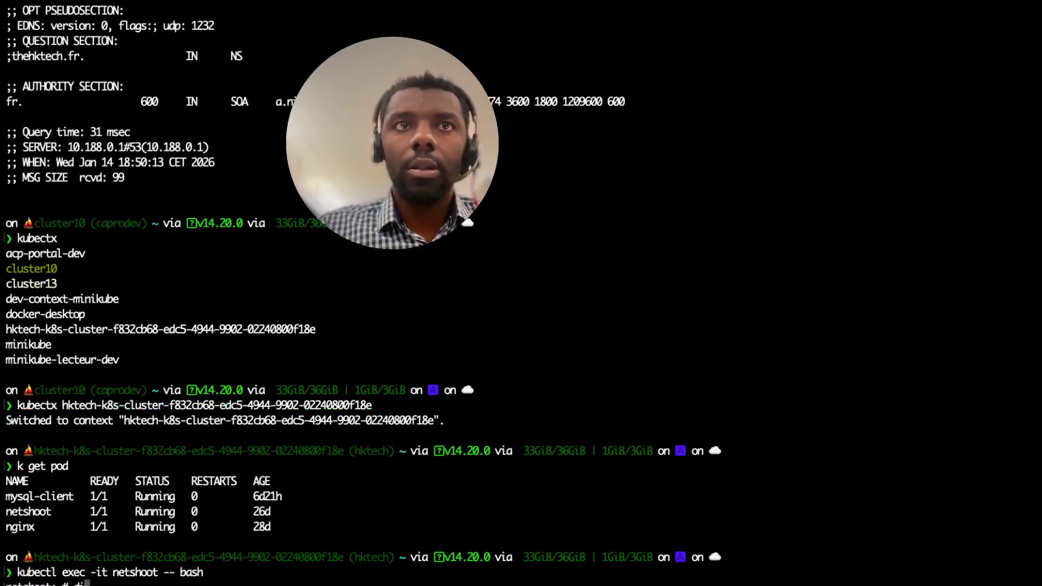
# - Run dig thehktech.fr NS from the pod, see NXDOMAIN, and exit the pod shell
pyautogui.press('Tab')
pyautogui.press('Tab')
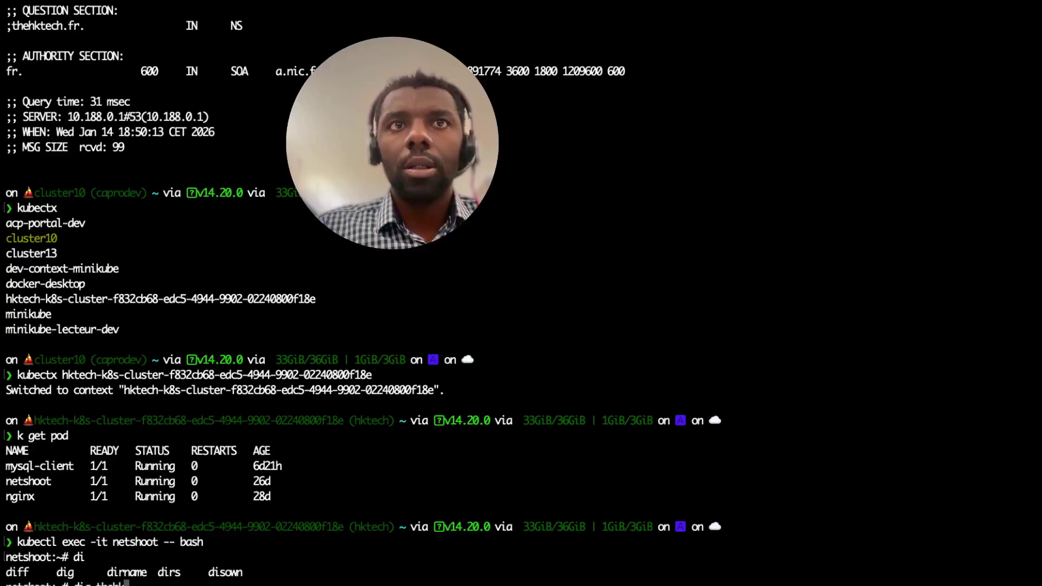
pyautogui.write('g thehktech.fr NS')
pyautogui.press('Return')
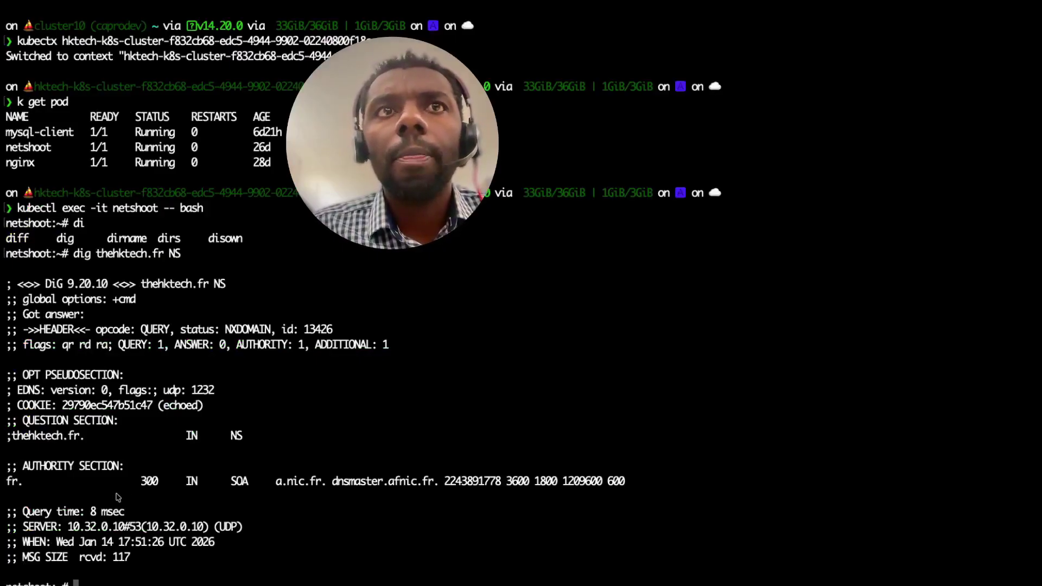
pyautogui.scroll(5, 117, 466)
pyautogui.scroll(-5, 117, 466)
pyautogui.moveTo(447, 4)
pyautogui.write('exit')
pyautogui.press('Return')
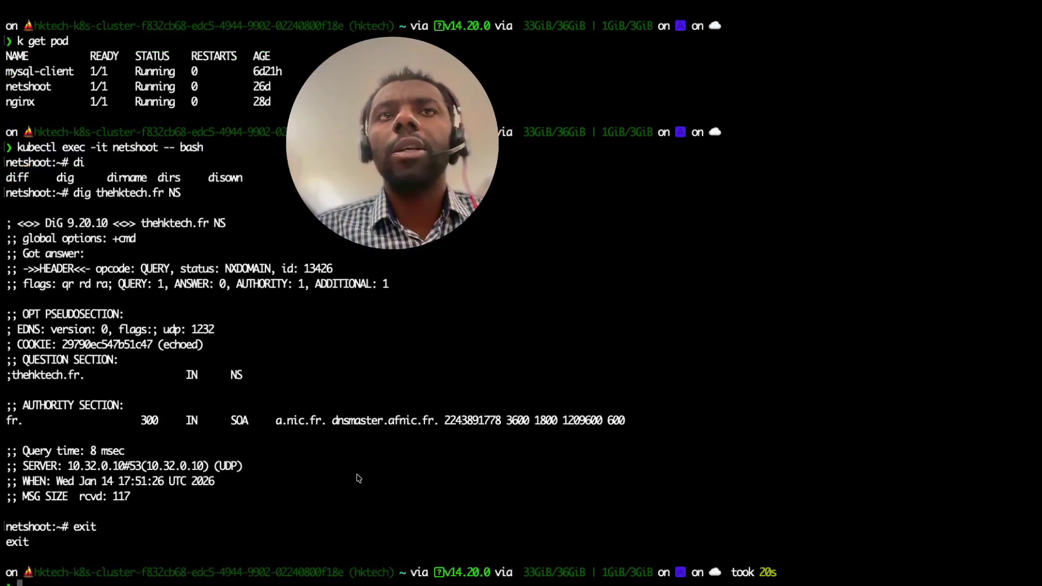
pyautogui.hotkey('ctrl', 'Up')
# - Reload thehktech.fr's overview to check its name servers, then open the Root zone's new-record form
pyautogui.click(172, 48)
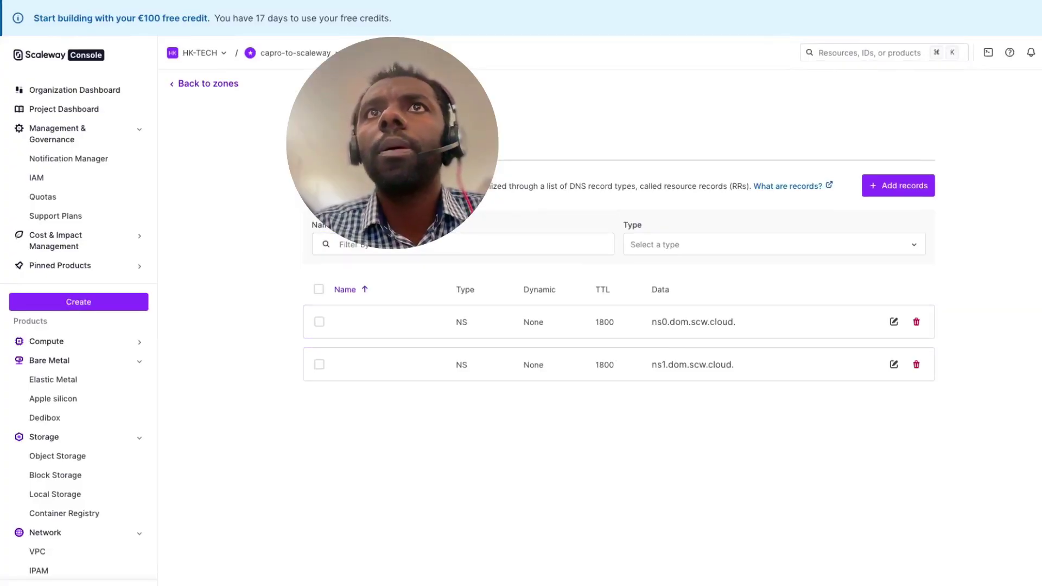
pyautogui.click(208, 84)
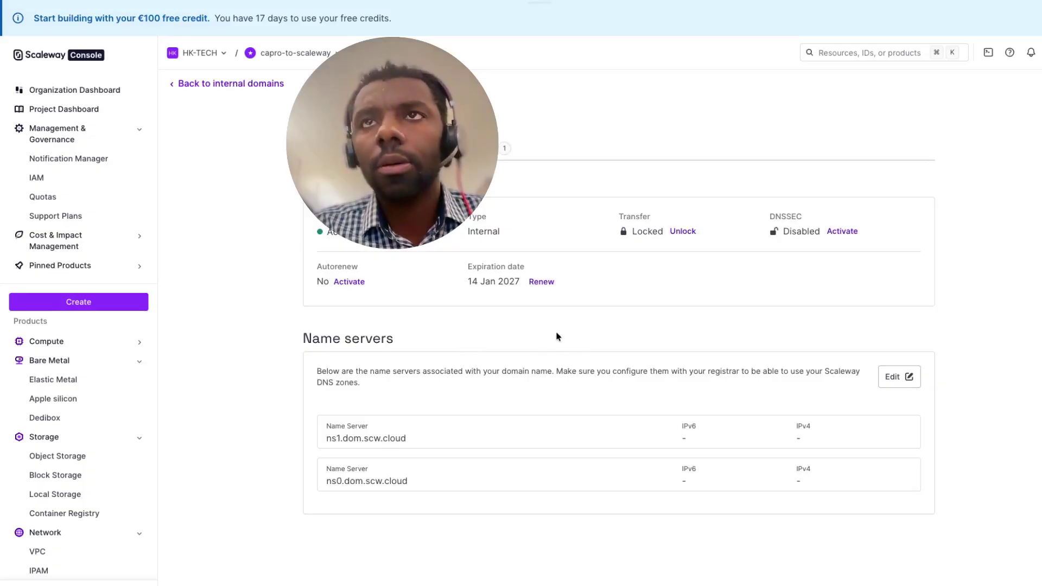
pyautogui.press('super+r')
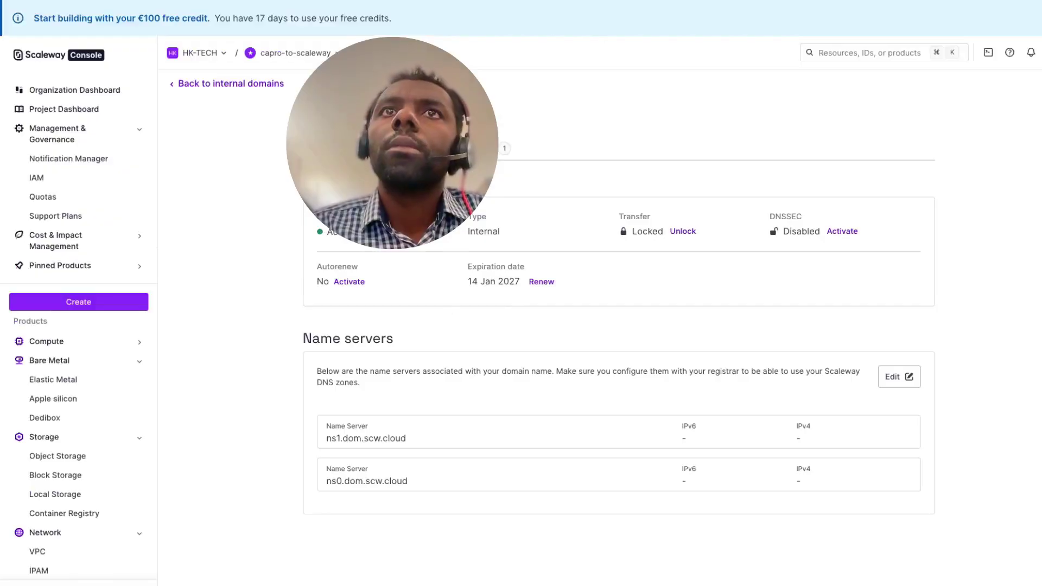
pyautogui.click(475, 148)
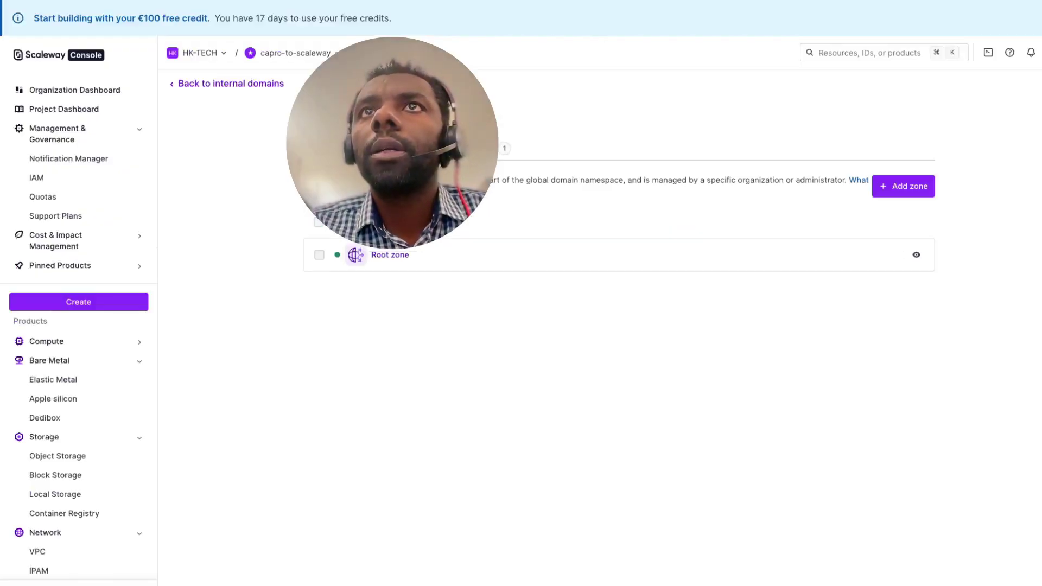
pyautogui.click(387, 256)
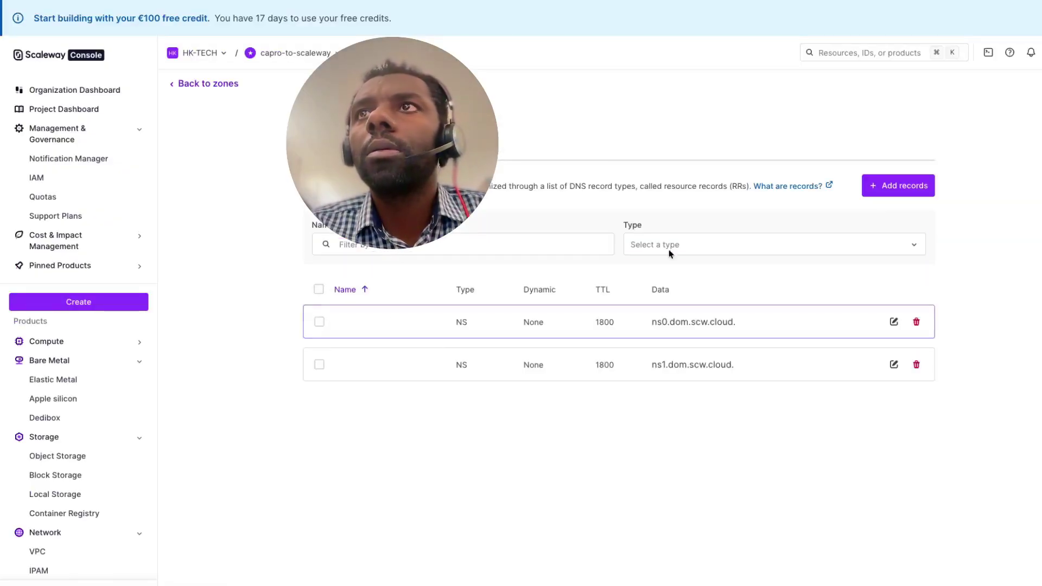
pyautogui.click(896, 190)
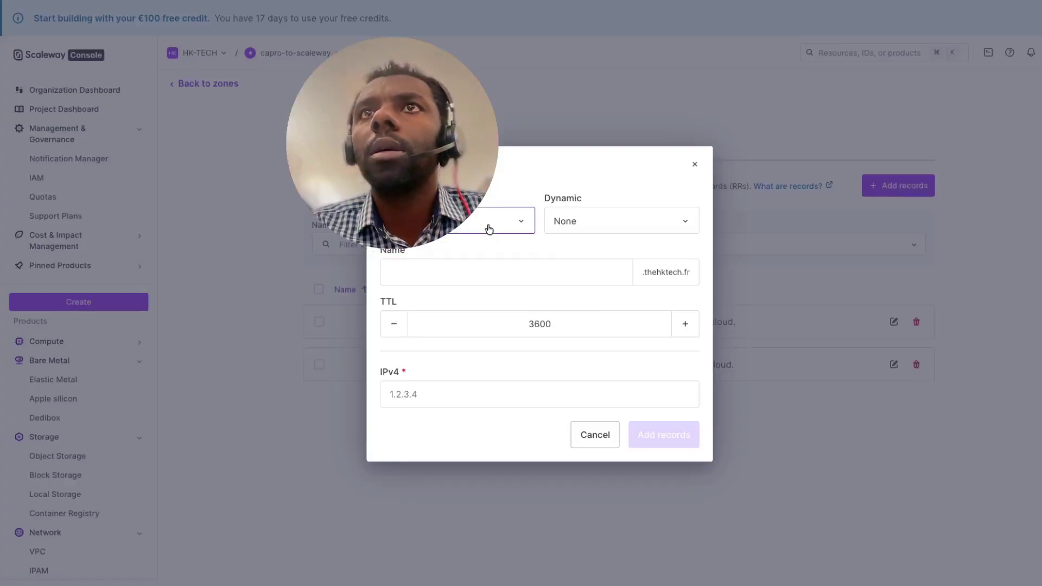
# - Draft a record named capro-frontend with TTL 500
pyautogui.click(526, 272)
pyautogui.write('cap')
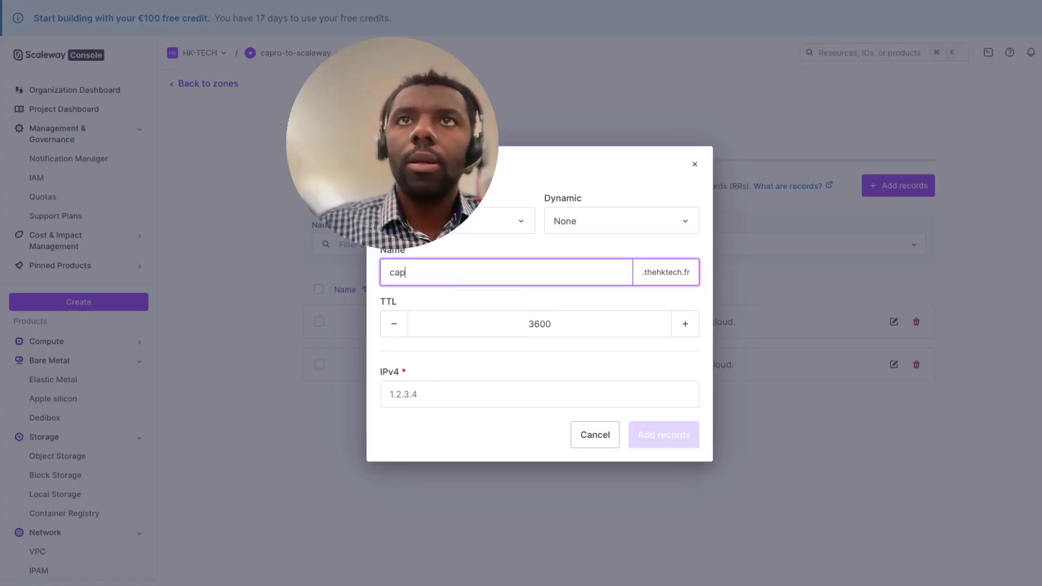
pyautogui.write('ro')
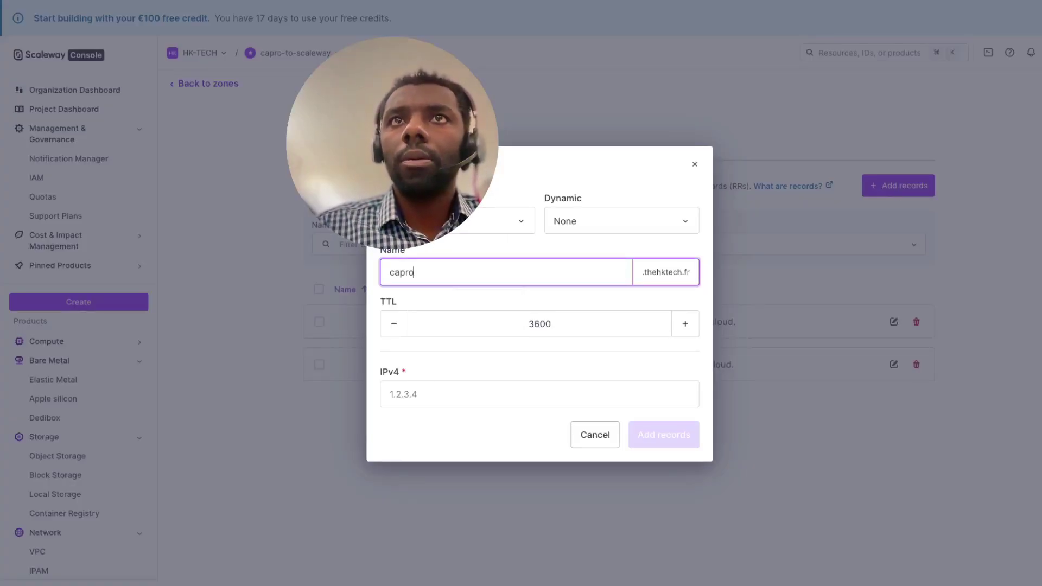
pyautogui.write('-frontend')
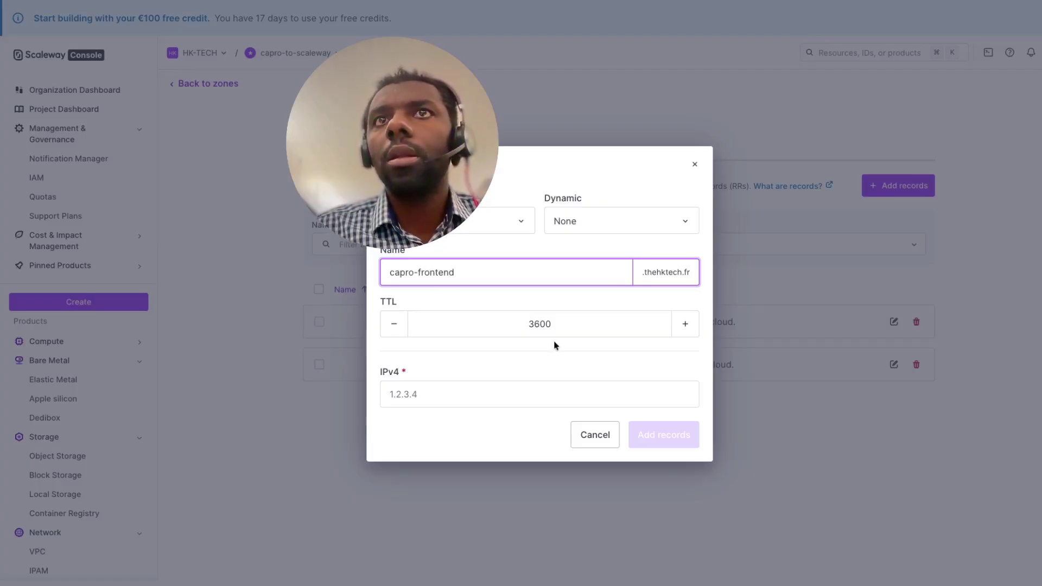
pyautogui.moveTo(568, 326); pyautogui.dragTo(449, 318)
pyautogui.write('500')
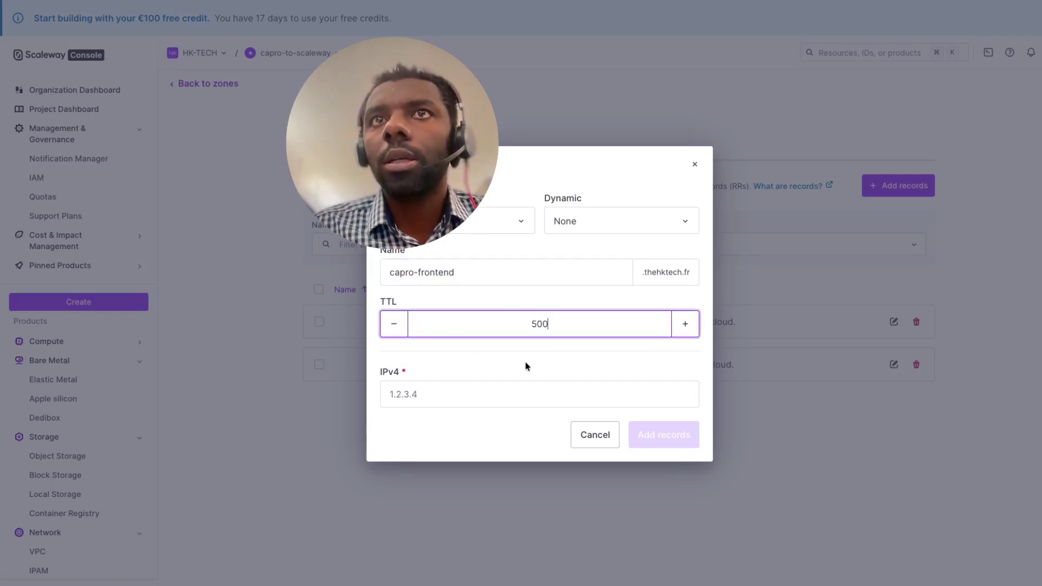
pyautogui.click(470, 394)
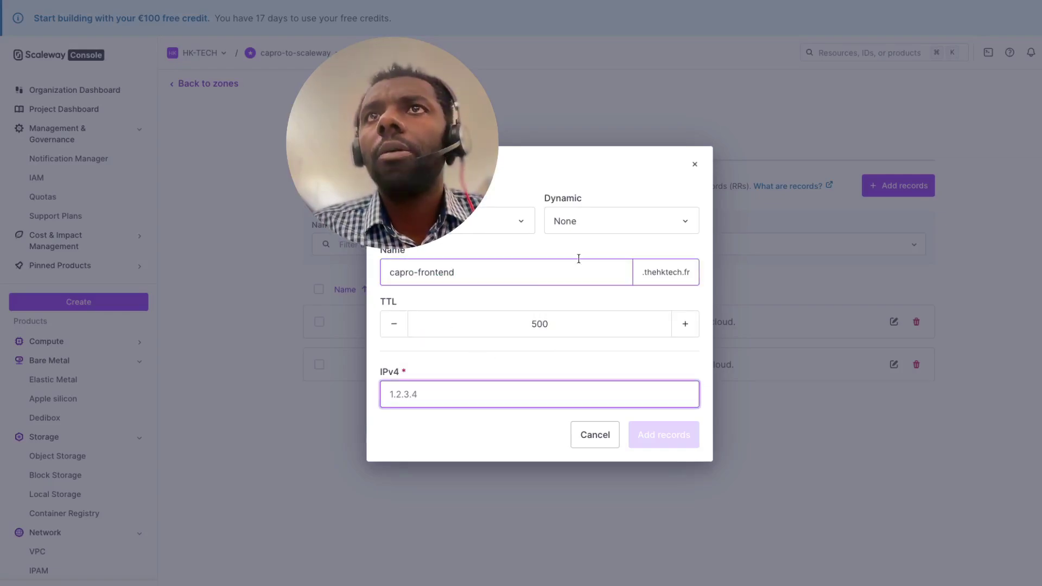
# - Change the draft record's type to TXT and return to the name field
pyautogui.click(507, 223)
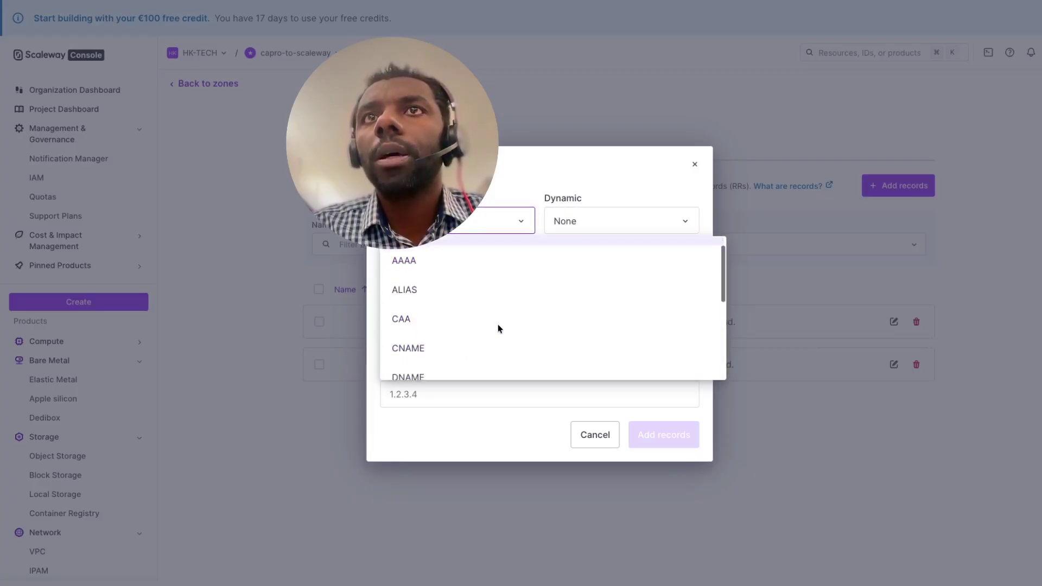
pyautogui.scroll(-4, 497, 324)
pyautogui.scroll(4, 497, 326)
pyautogui.scroll(-4, 499, 330)
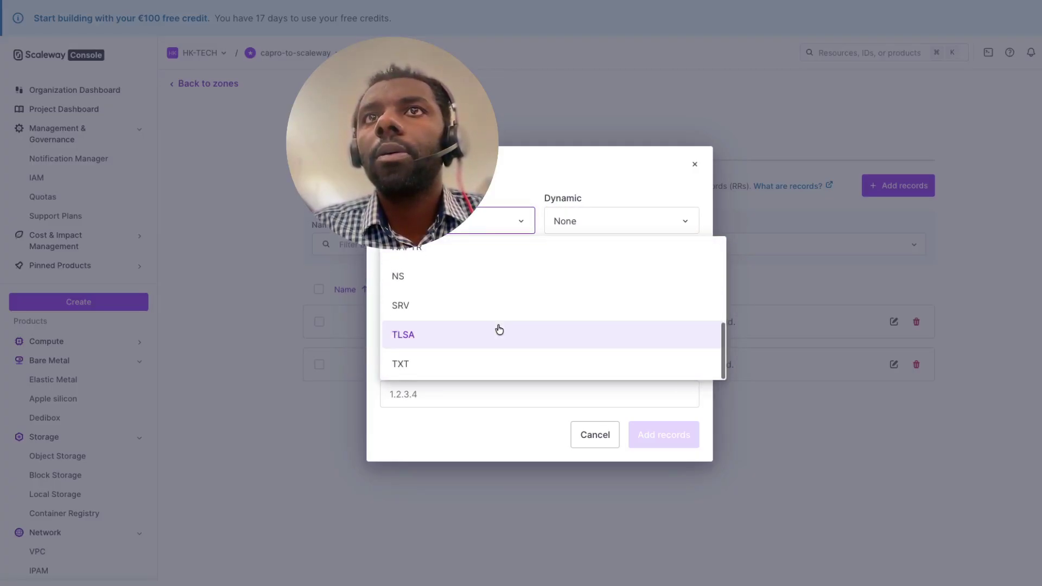
pyautogui.click(471, 364)
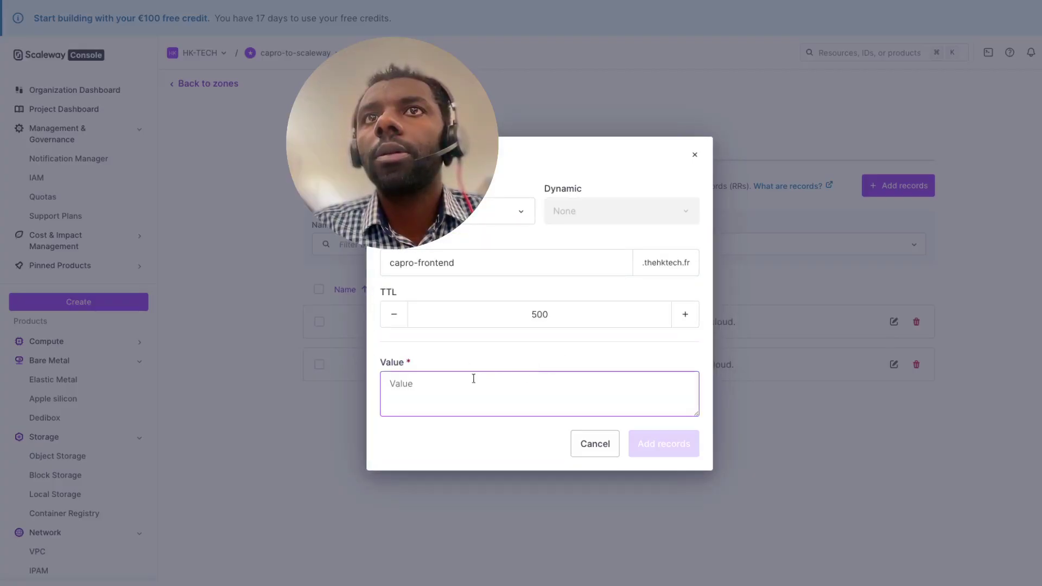
pyautogui.click(472, 265)
# - Start a new DNS record of type TXT with TTL 5
pyautogui.press('Escape')
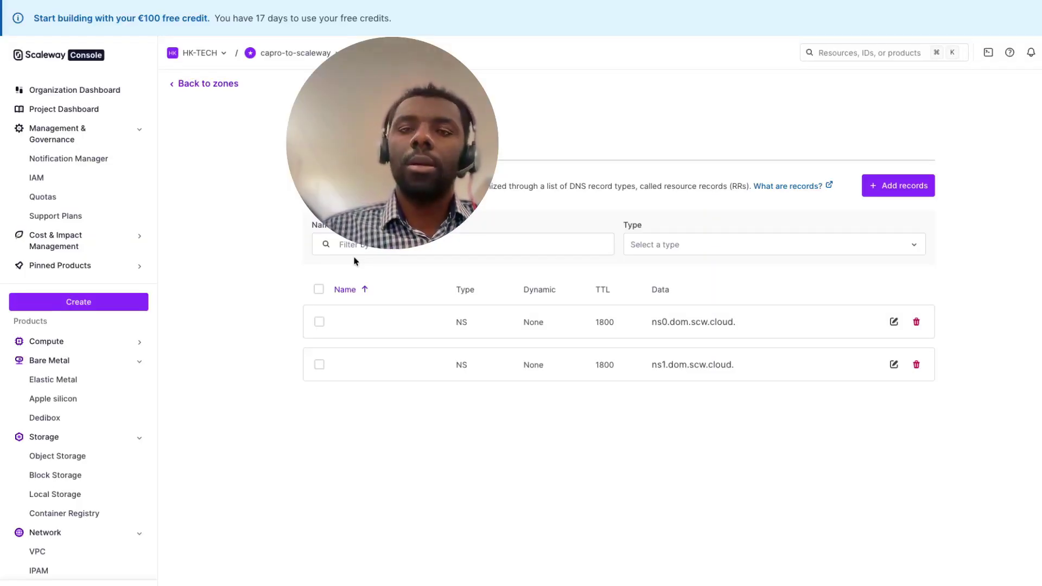
pyautogui.click(879, 193)
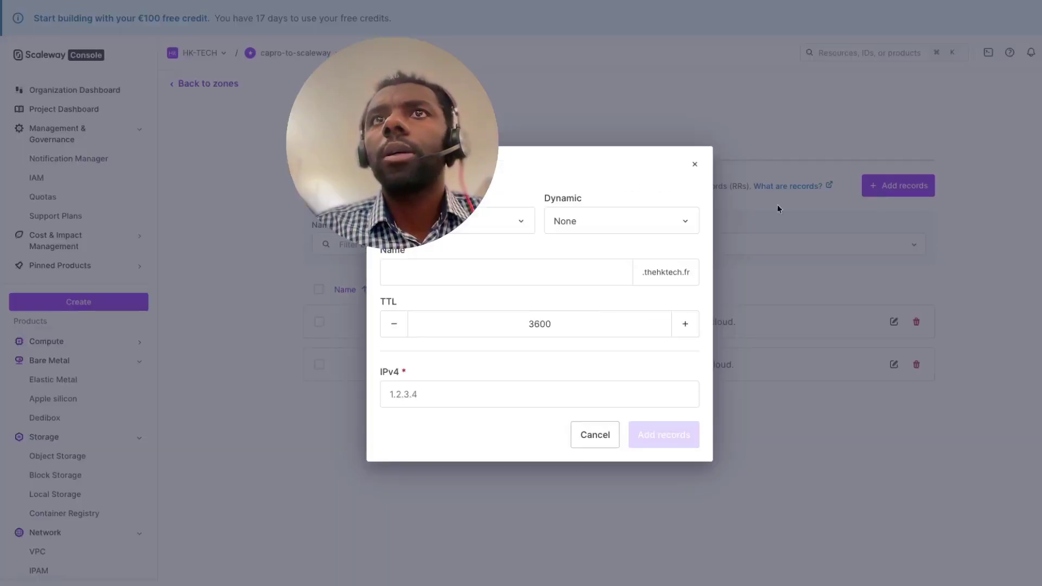
pyautogui.click(491, 226)
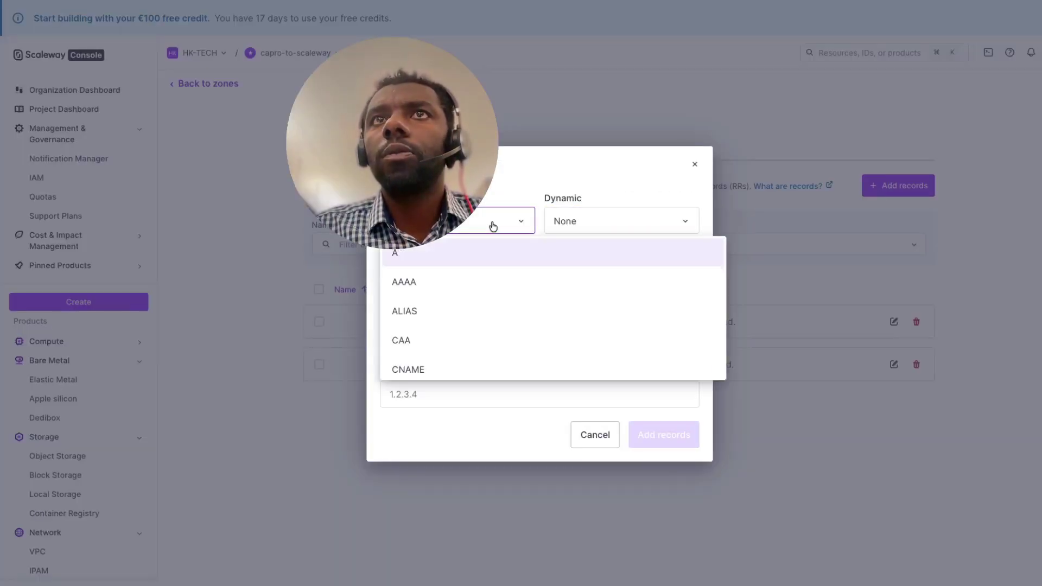
pyautogui.scroll(-3, 439, 352)
pyautogui.scroll(-1, 439, 352)
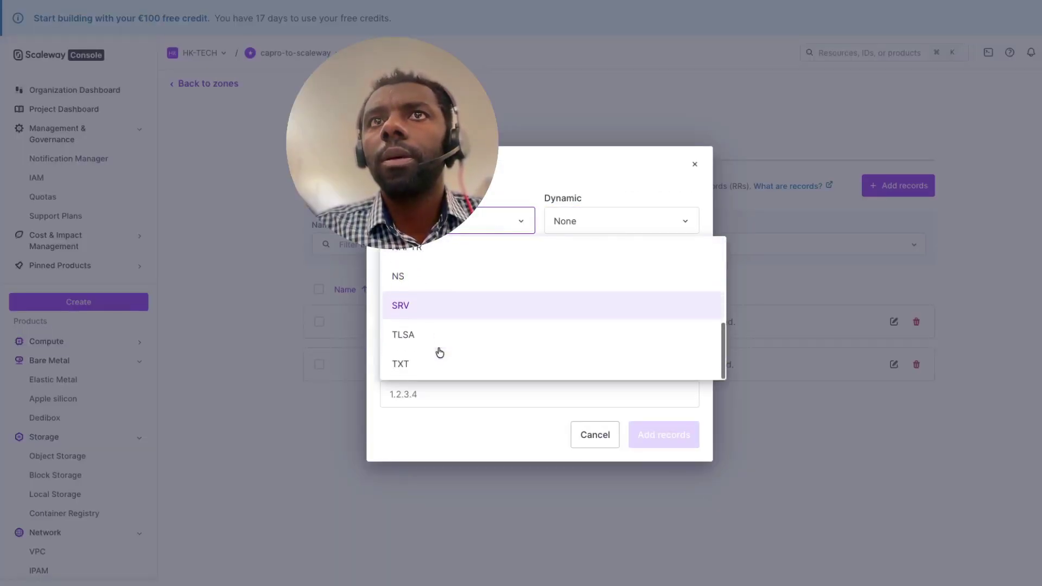
pyautogui.click(438, 350)
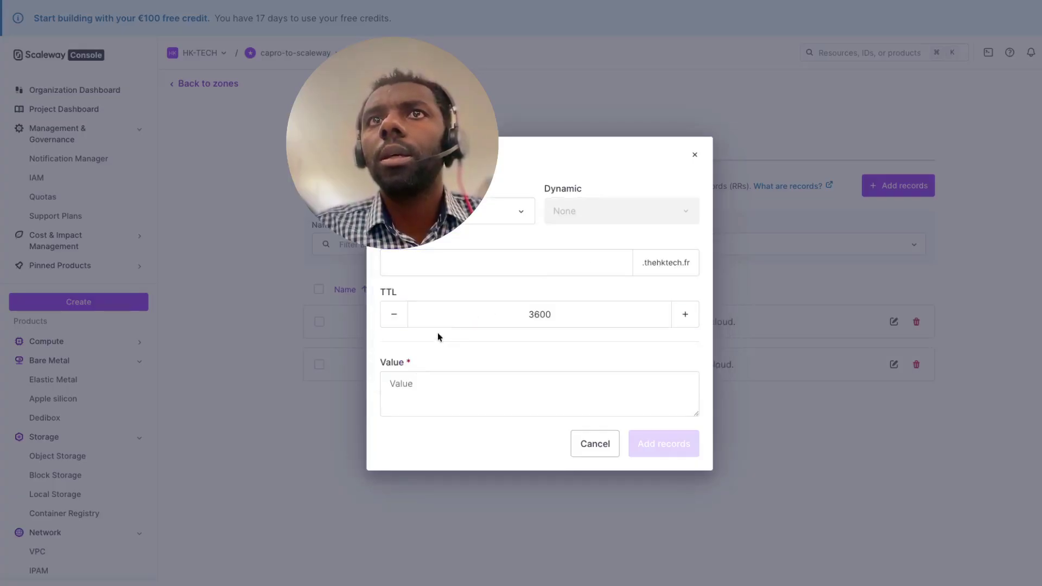
pyautogui.click(584, 308)
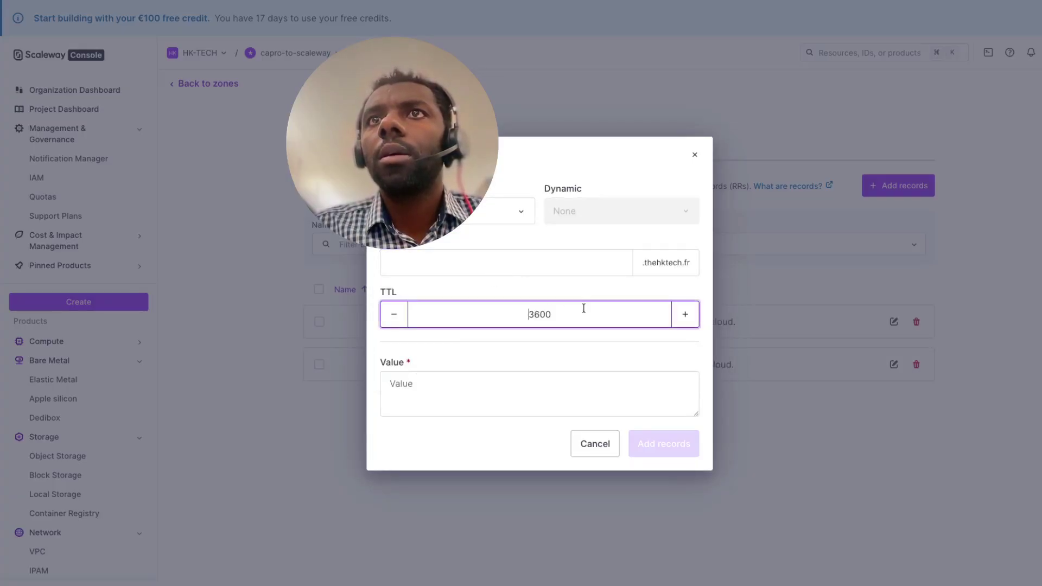
pyautogui.doubleClick(437, 303)
pyautogui.write('5')
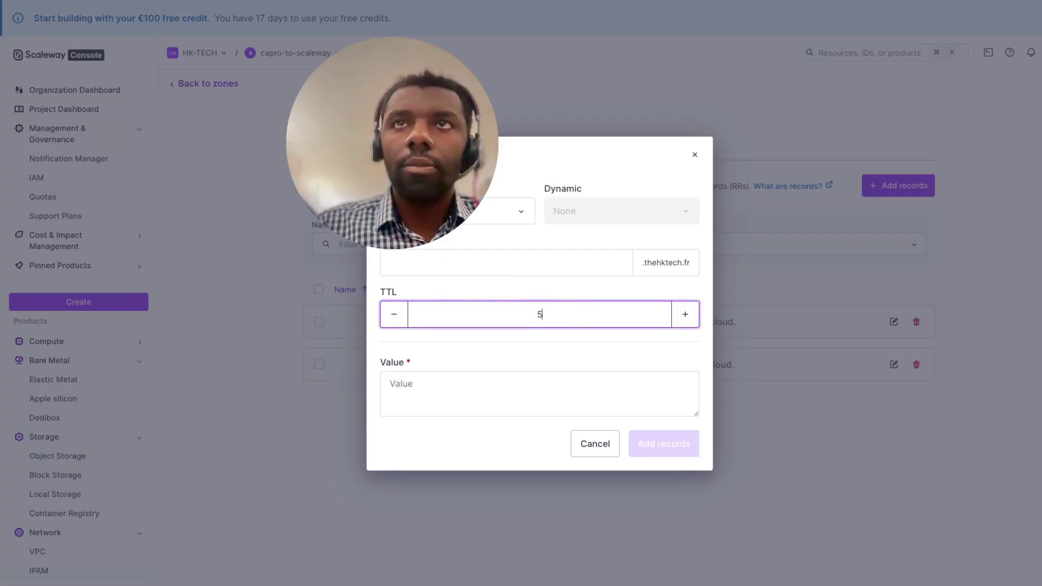
# - Name the record txt, give it the value "I'm Khgcode", and save it
pyautogui.click(459, 270)
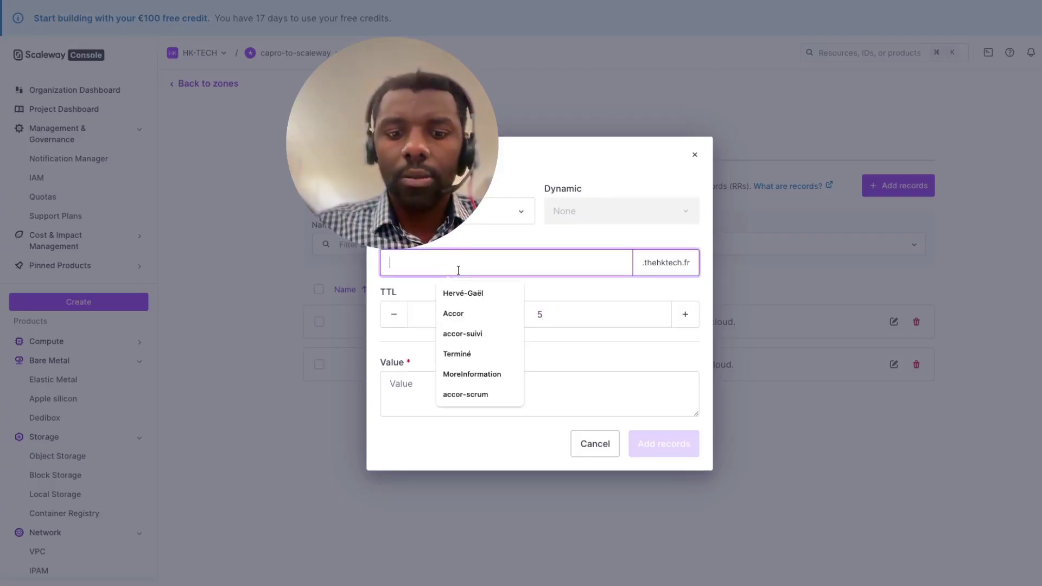
pyautogui.write('test-test')
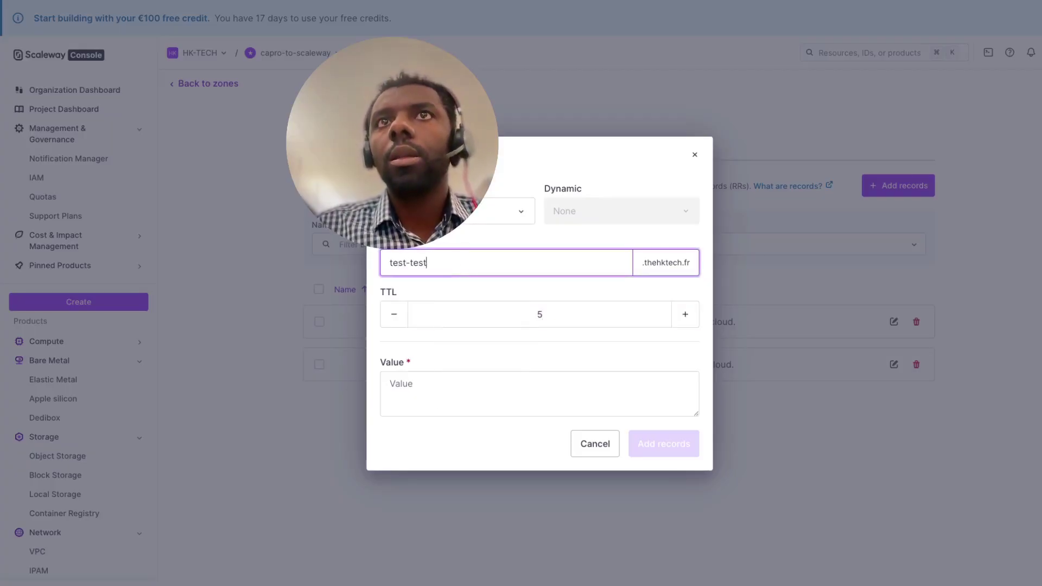
pyautogui.press('BackSpace')
pyautogui.press('BackSpace')
pyautogui.press('BackSpace')
pyautogui.write('xt')
pyautogui.click(431, 388)
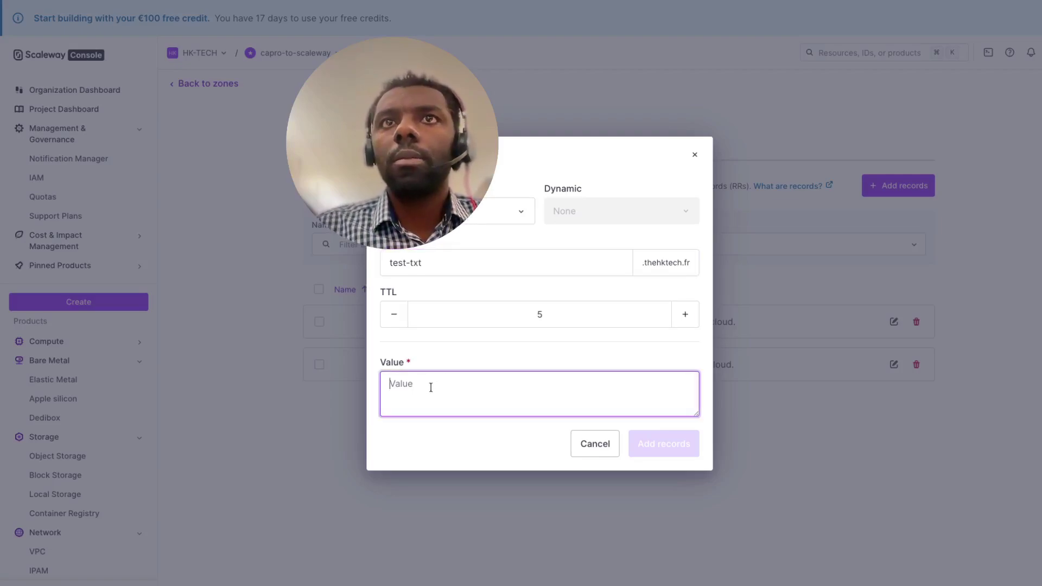
pyautogui.write("I'm Khgcode")
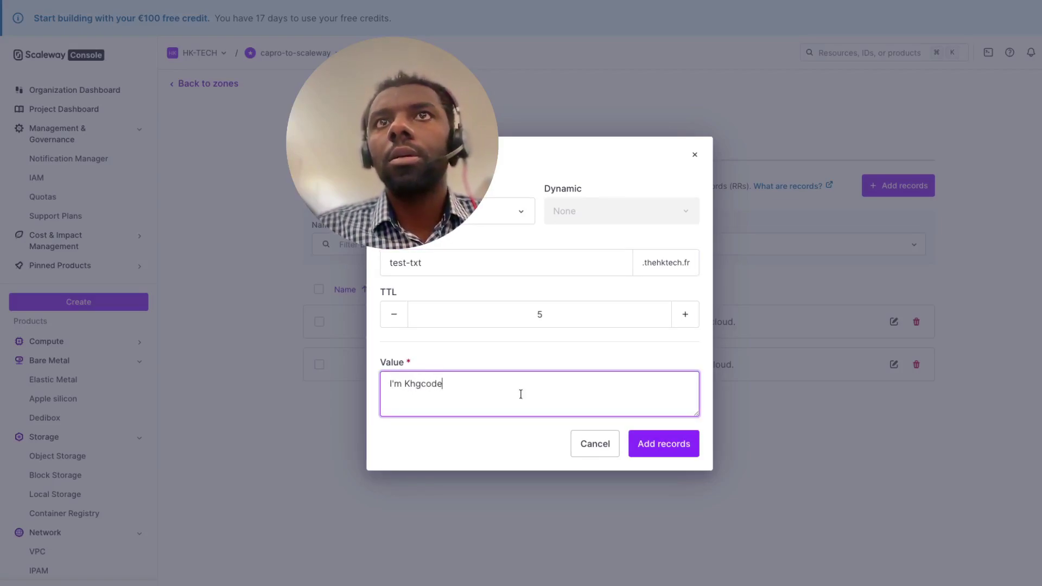
pyautogui.click(409, 262)
pyautogui.press('BackSpace')
pyautogui.press('BackSpace')
pyautogui.press('BackSpace')
pyautogui.press('BackSpace')
pyautogui.press('BackSpace')
pyautogui.click(658, 446)
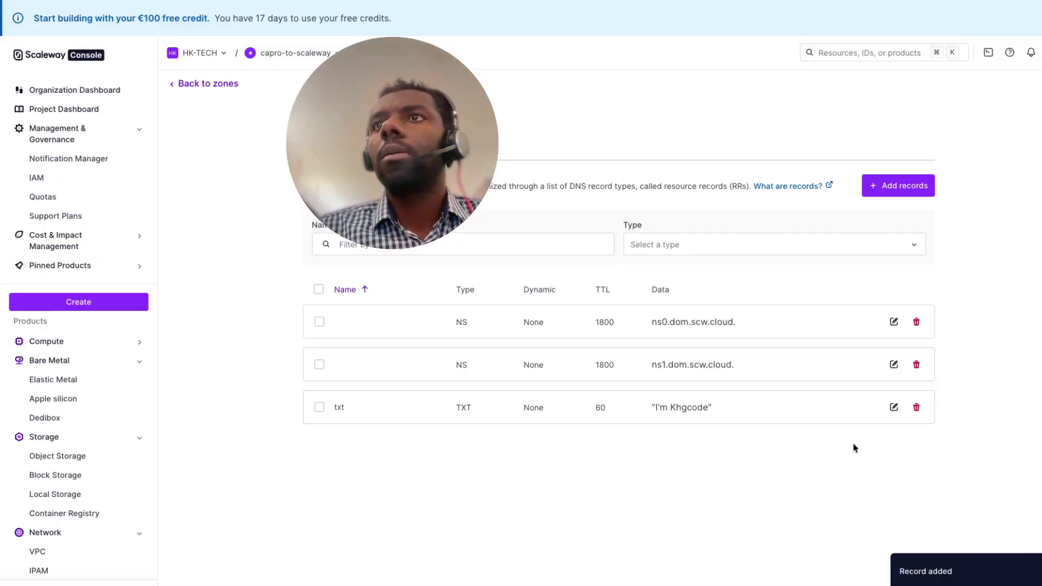
# - In the terminal, run dig txt.thehktech.com TXT, which returns NXDOMAIN
pyautogui.hotkey('ctrl', 'Right')
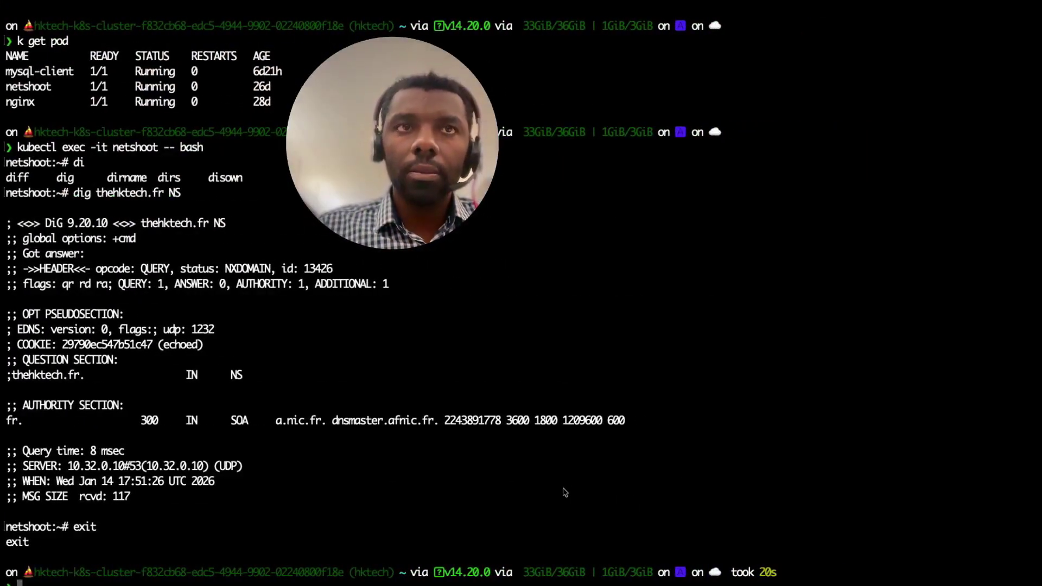
pyautogui.write('dig txt thehktech.com TXT')
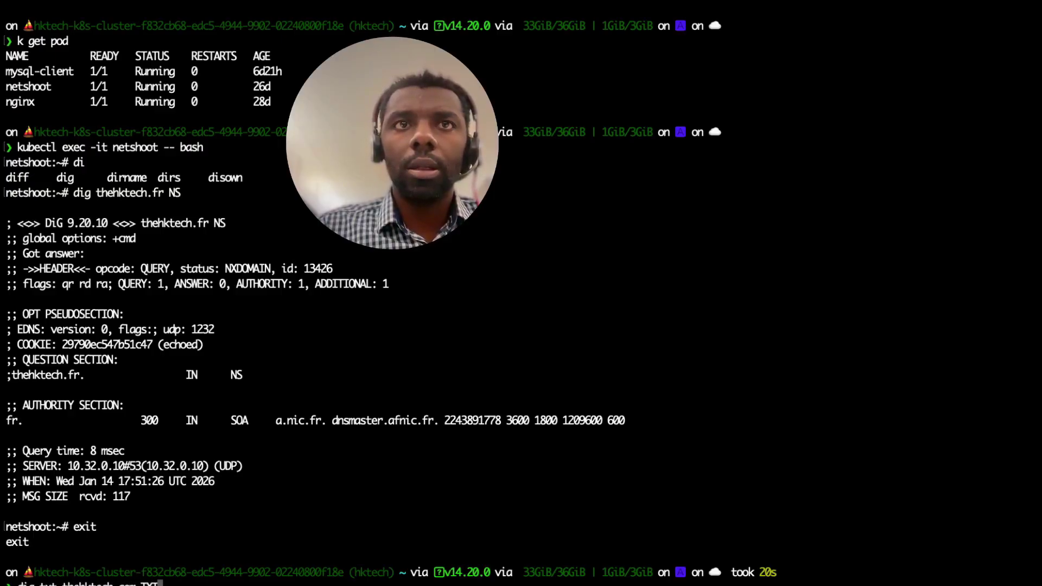
pyautogui.press('Return')
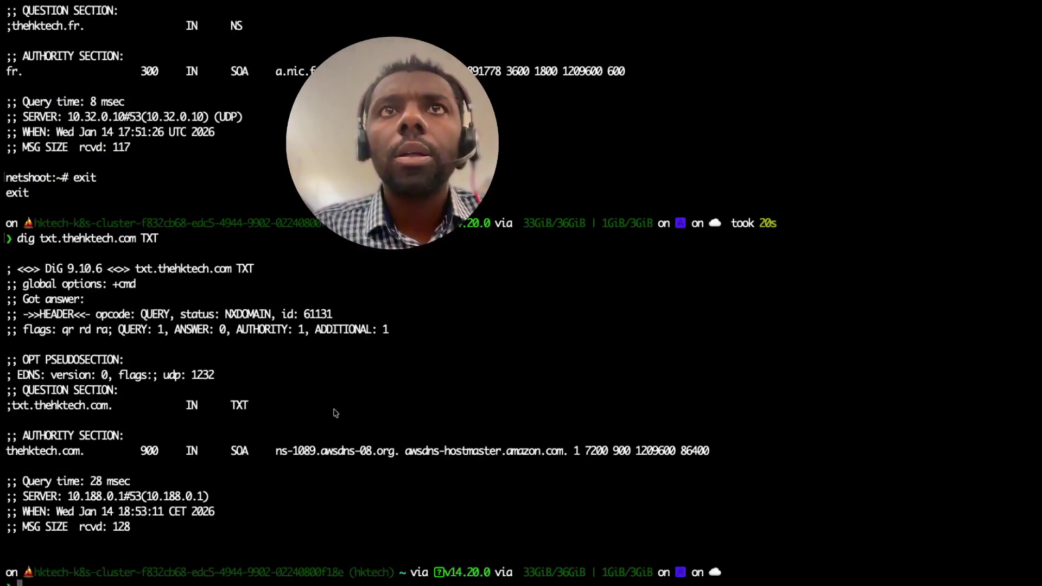
pyautogui.scroll(3, 206, 488)
# - Rerun the lookup as dig txt.thehktech.fr TXT, also NXDOMAIN, then return to the browser
pyautogui.press('Up')
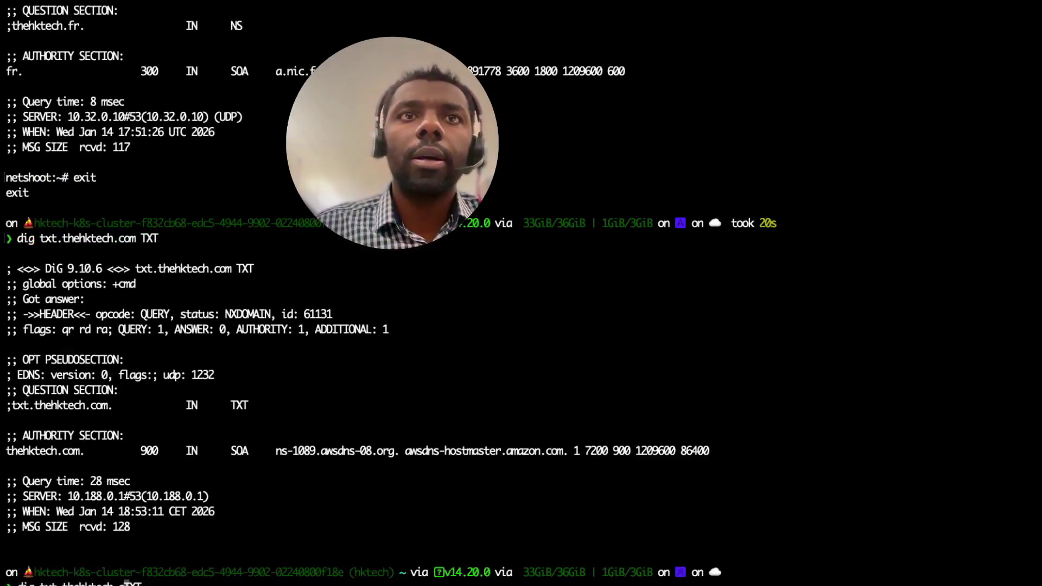
pyautogui.press('Return')
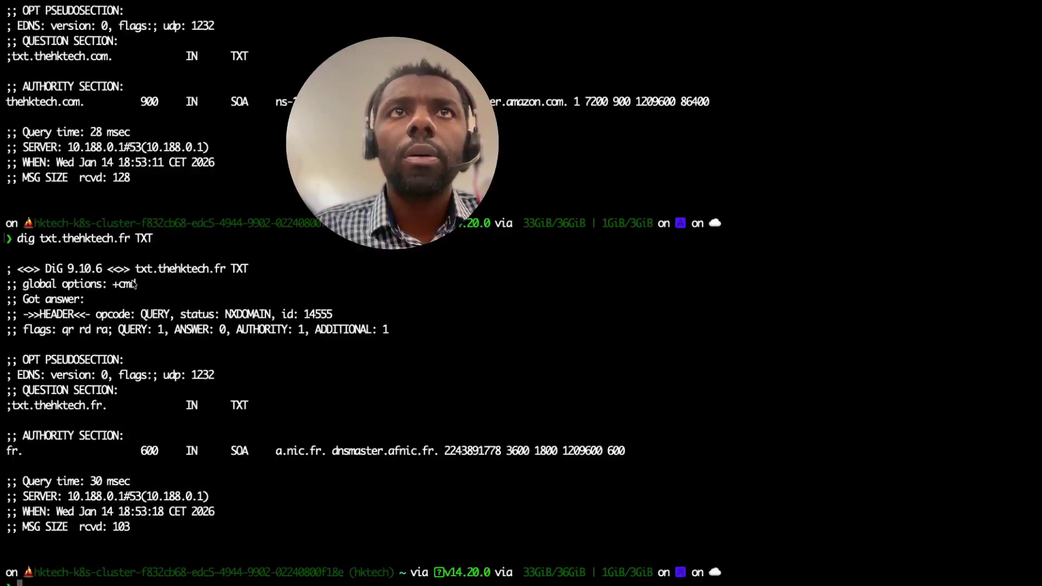
pyautogui.moveTo(138, 273); pyautogui.dragTo(225, 274)
pyautogui.moveTo(76, 283); pyautogui.dragTo(128, 292)
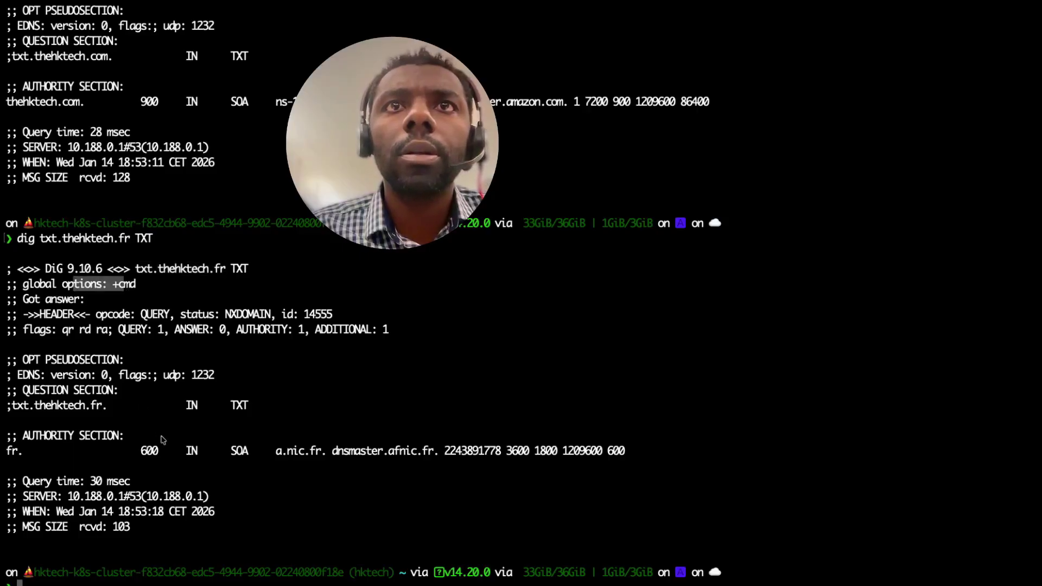
pyautogui.hotkey('ctrl', 'Left')
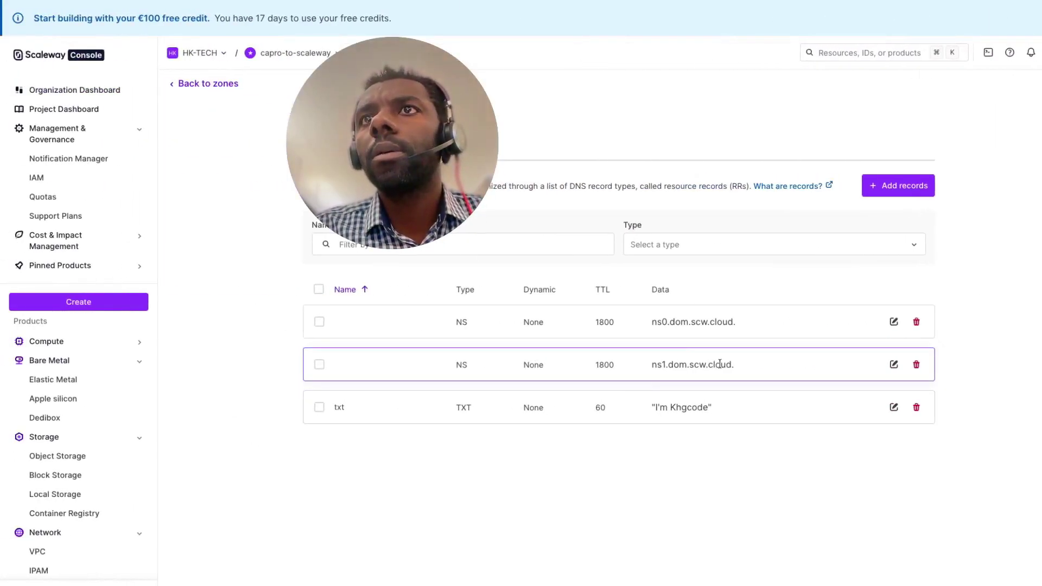
# - Copy ns0.dom.scw.cloud. and run dig ns0.dom.scw.cloud. A, resolving to 195.154.228.249
pyautogui.moveTo(745, 325); pyautogui.dragTo(647, 325)
pyautogui.press('super+c')
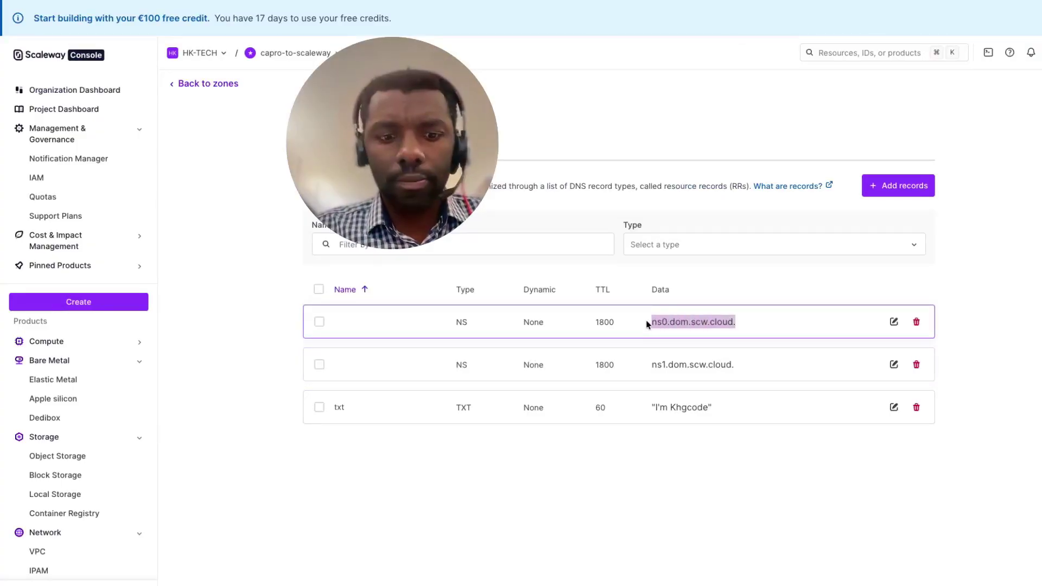
pyautogui.hotkey('ctrl', 'Right')
pyautogui.write('d')
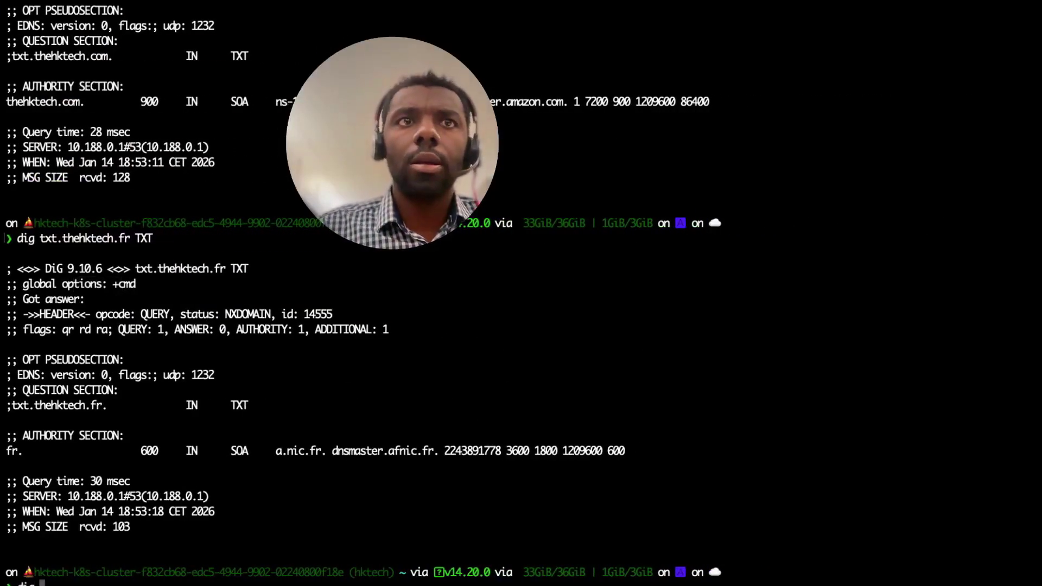
pyautogui.write('ig')
pyautogui.press('super+v')
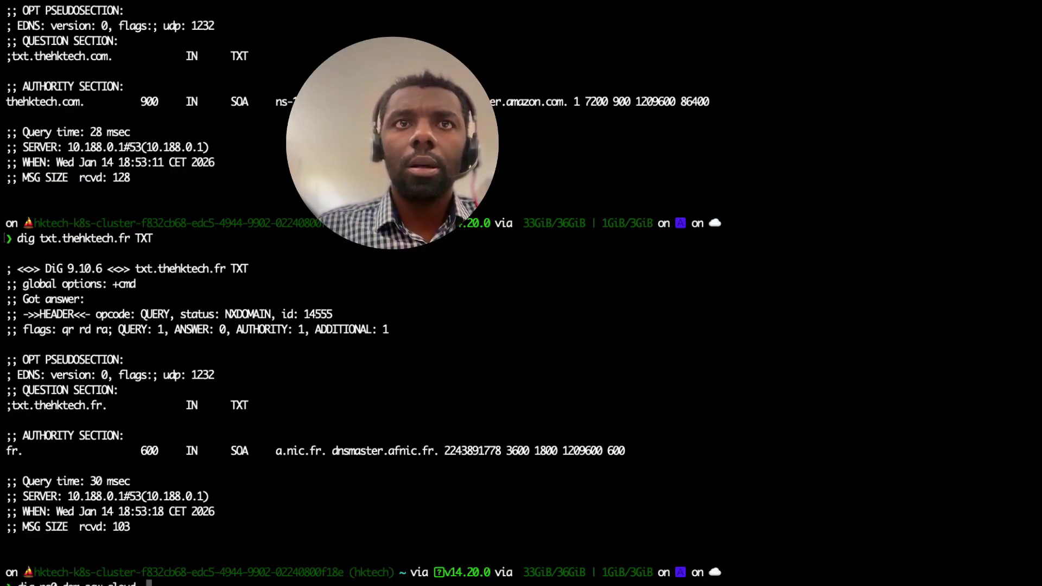
pyautogui.write('A')
pyautogui.press('Return')
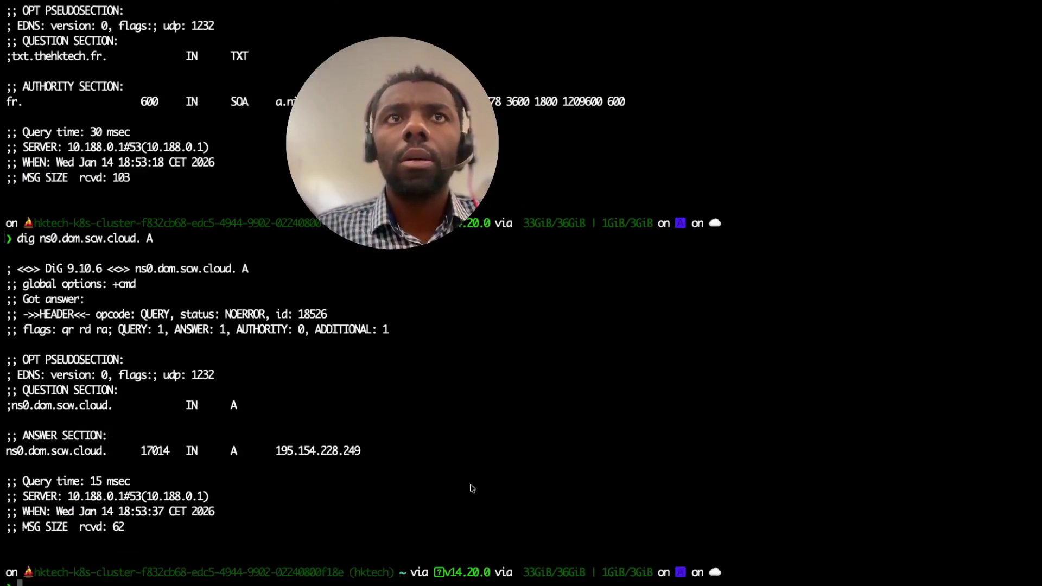
pyautogui.doubleClick(334, 456)
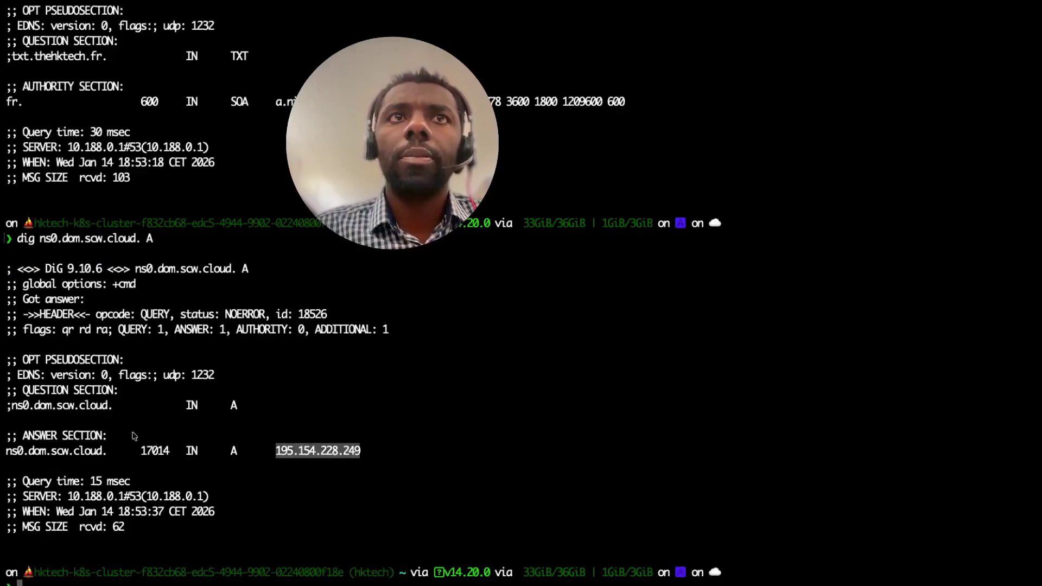
pyautogui.doubleClick(42, 410)
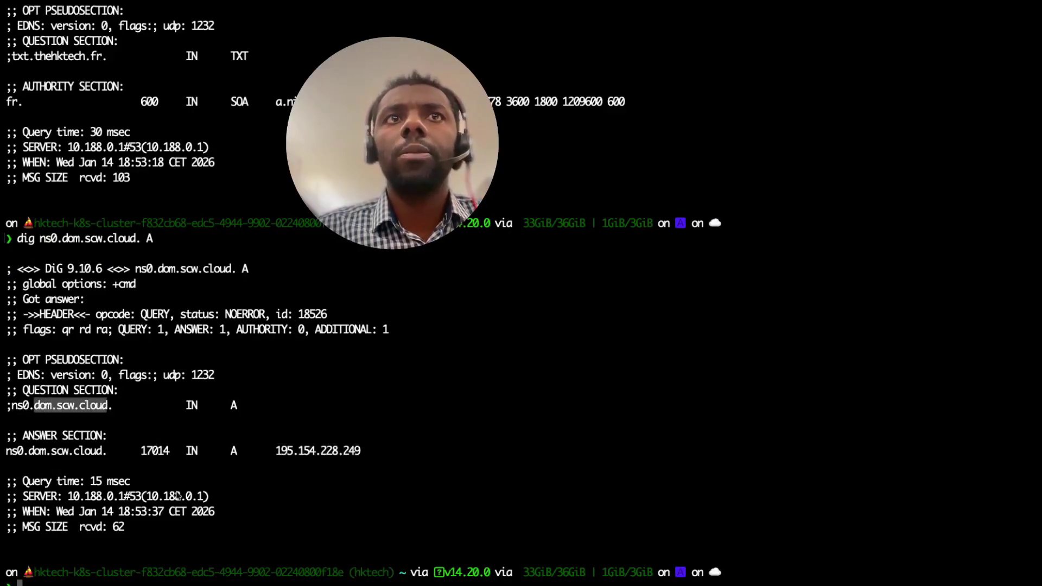
# - Return to Scaleway and show the domain overview listing its name servers
pyautogui.hotkey('ctrl', 'Left')
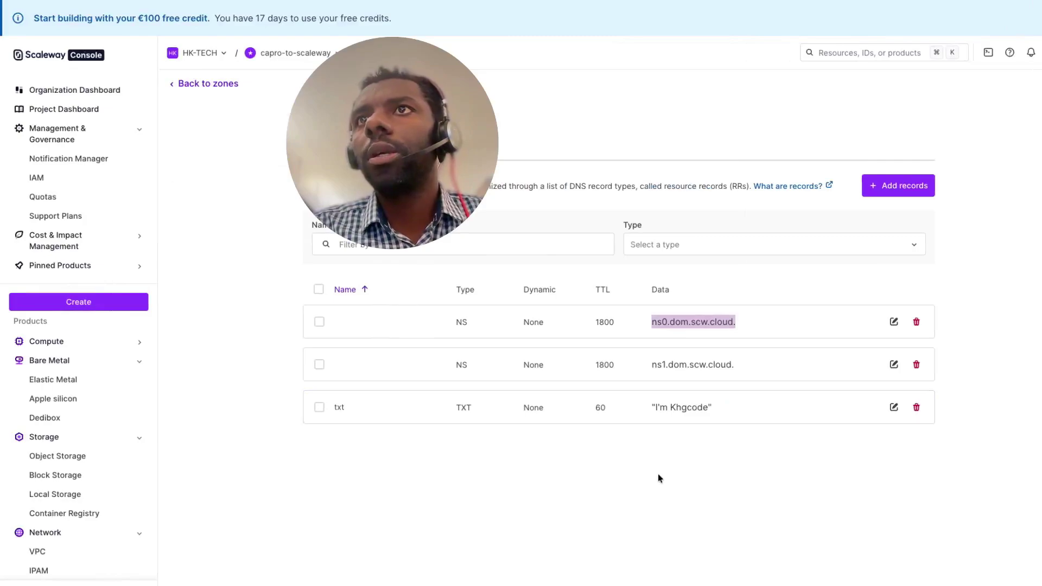
pyautogui.click(658, 473)
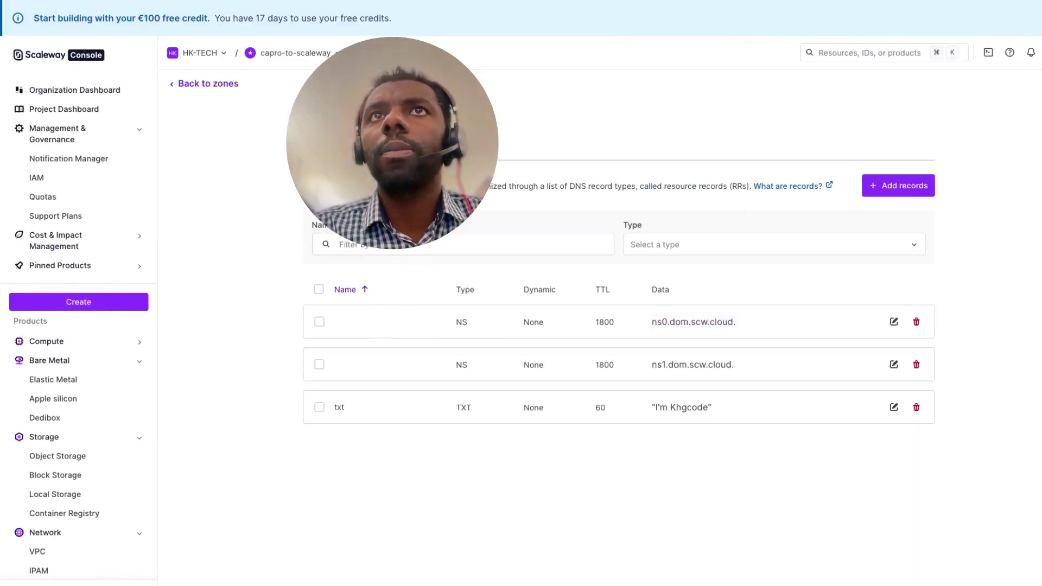
pyautogui.hotkey('ctrl', 'Tab')
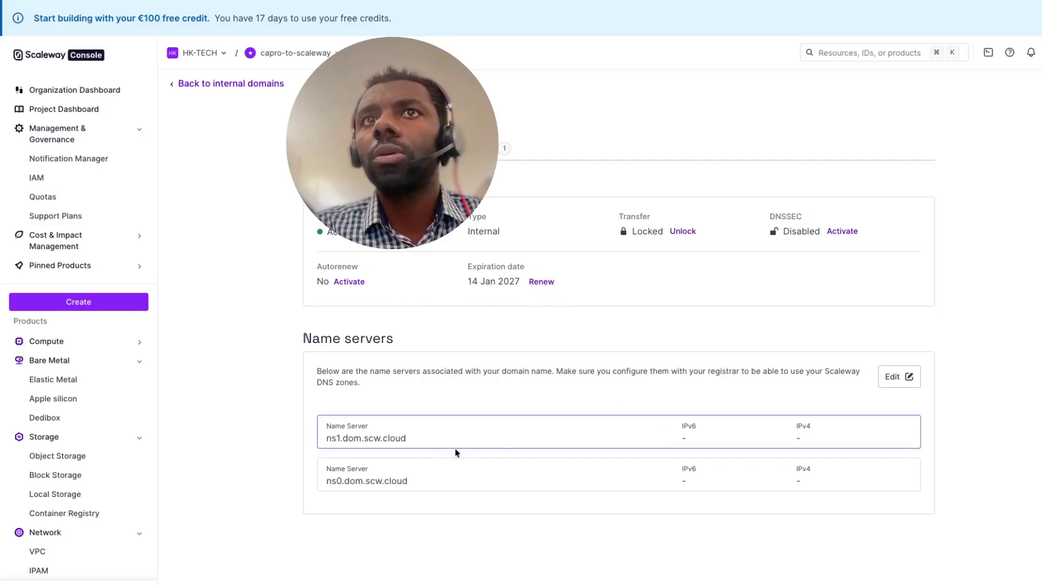
# - Edit the previous dig command into dig thehktech.fr NS and run it
pyautogui.press('super+Tab')
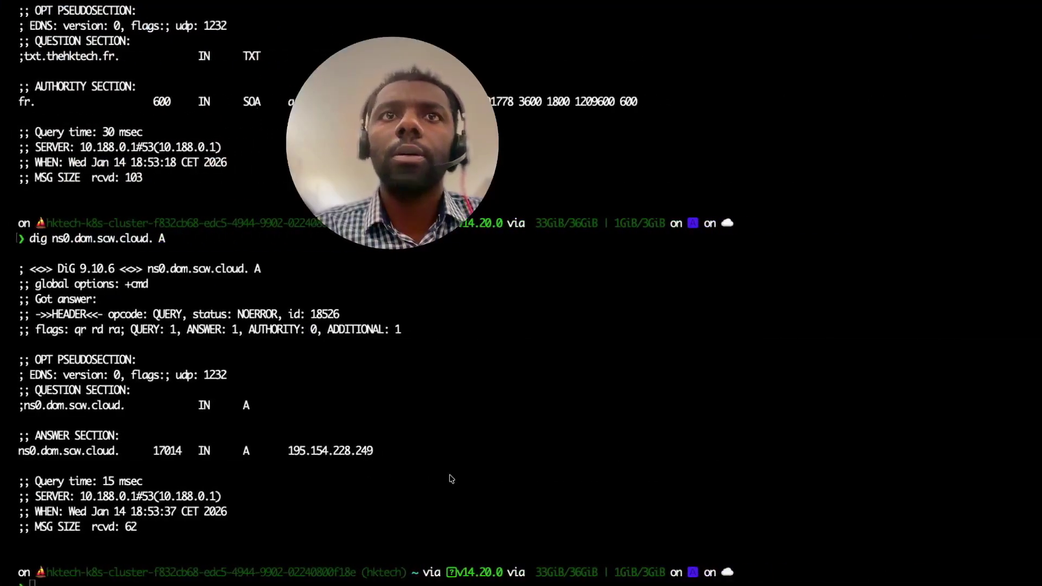
pyautogui.write('dig txt.thehktech.fr TXT')
pyautogui.press('BackSpace')
pyautogui.press('BackSpace')
pyautogui.press('BackSpace')
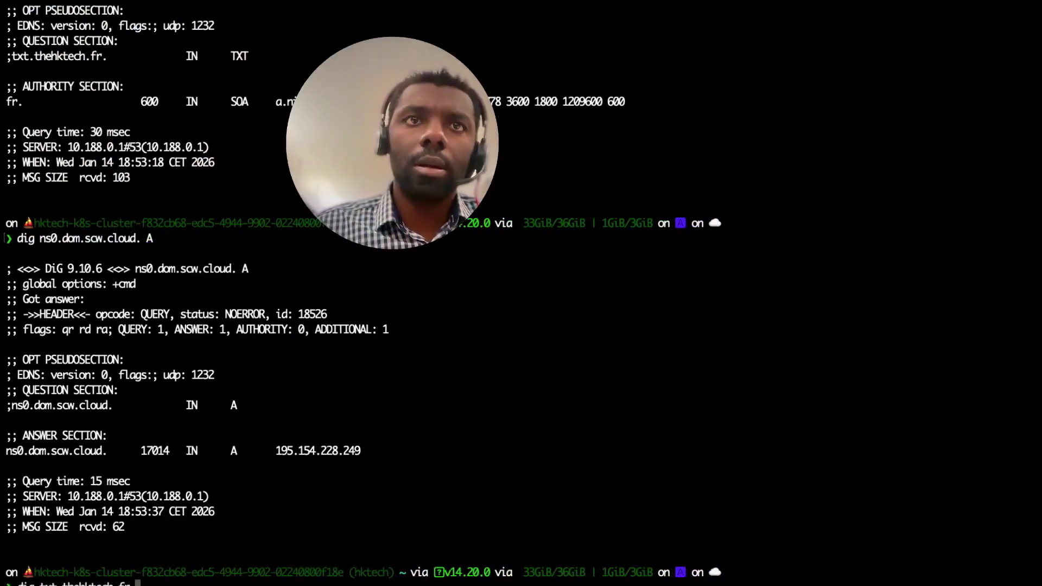
pyautogui.press('Left')
pyautogui.press('Left')
pyautogui.press('Left')
pyautogui.press('Left')
pyautogui.press('Left')
pyautogui.press('Left')
pyautogui.press('Left')
pyautogui.press('Left')
pyautogui.press('Left')
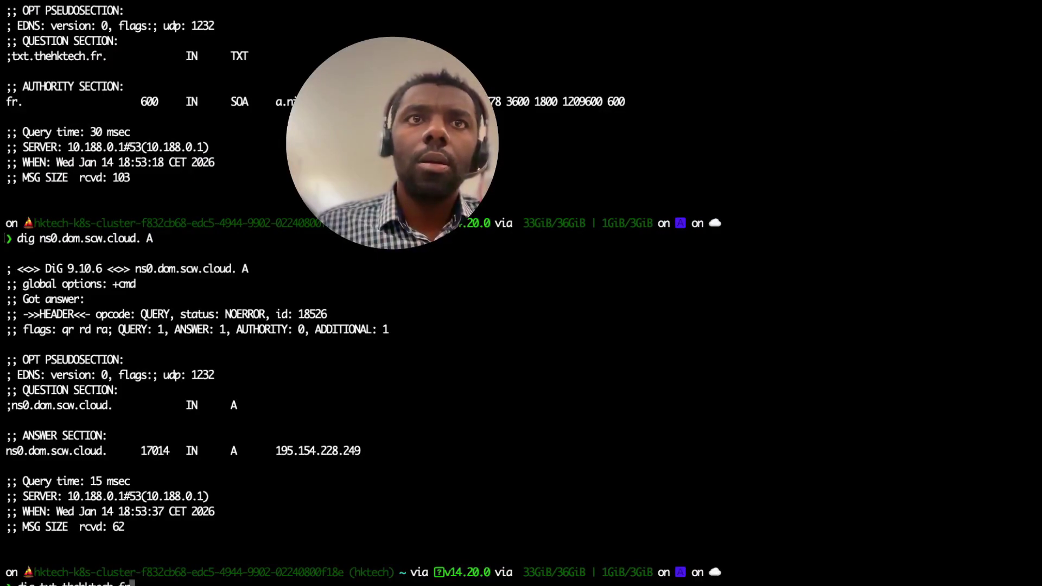
pyautogui.press('Left')
pyautogui.press('Left')
pyautogui.press('Left')
pyautogui.press('Left')
pyautogui.press('Left')
pyautogui.press('BackSpace')
pyautogui.press('BackSpace')
pyautogui.press('BackSpace')
pyautogui.press('BackSpace')
pyautogui.press('Right')
pyautogui.press('Right')
pyautogui.press('Right')
pyautogui.press('Right')
pyautogui.press('Right')
pyautogui.press('Right')
pyautogui.press('Right')
pyautogui.press('Right')
pyautogui.press('Right')
pyautogui.press('Right')
pyautogui.press('Right')
pyautogui.press('Right')
pyautogui.press('Right')
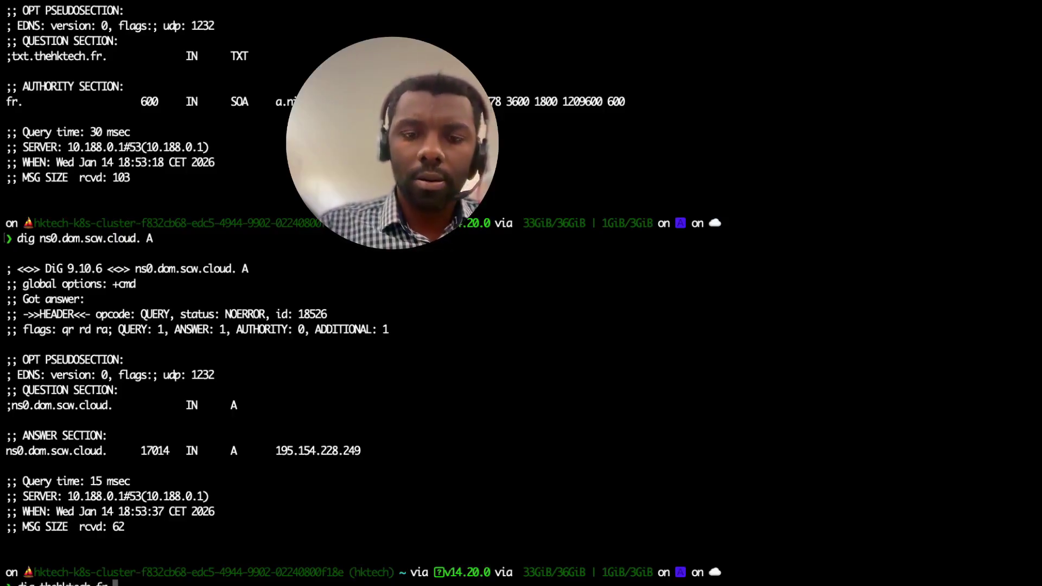
pyautogui.write('NS')
pyautogui.press('Return')
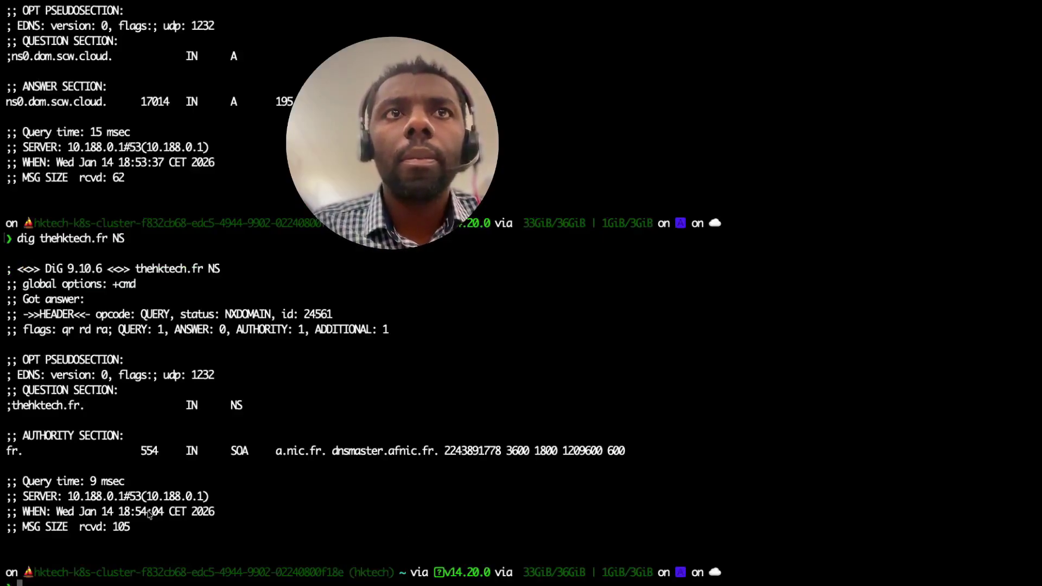
# - Check the NXDOMAIN result, then go back to the Scaleway console desktop
pyautogui.doubleClick(56, 407)
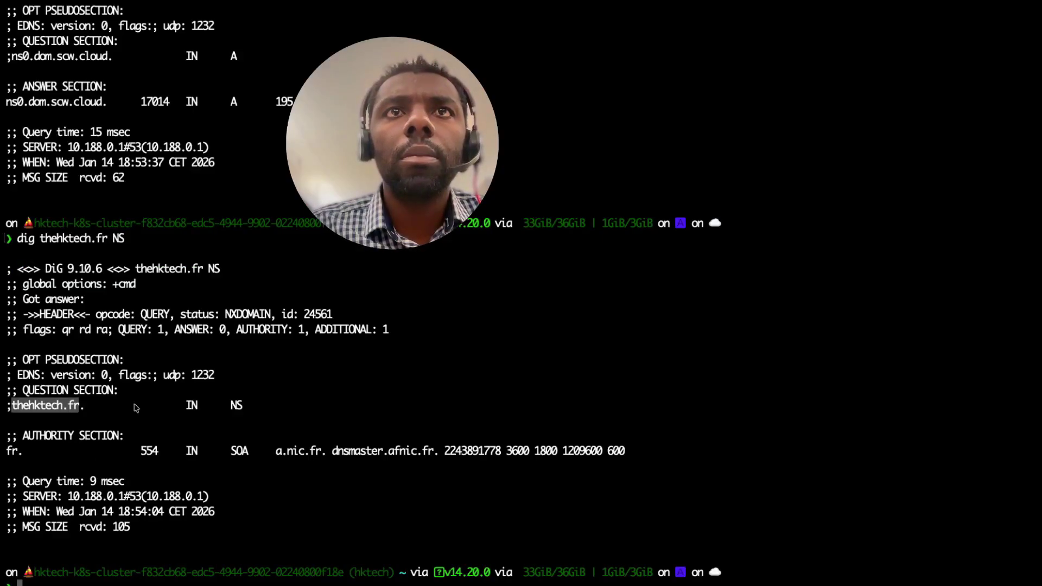
pyautogui.doubleClick(255, 409)
pyautogui.click(255, 409)
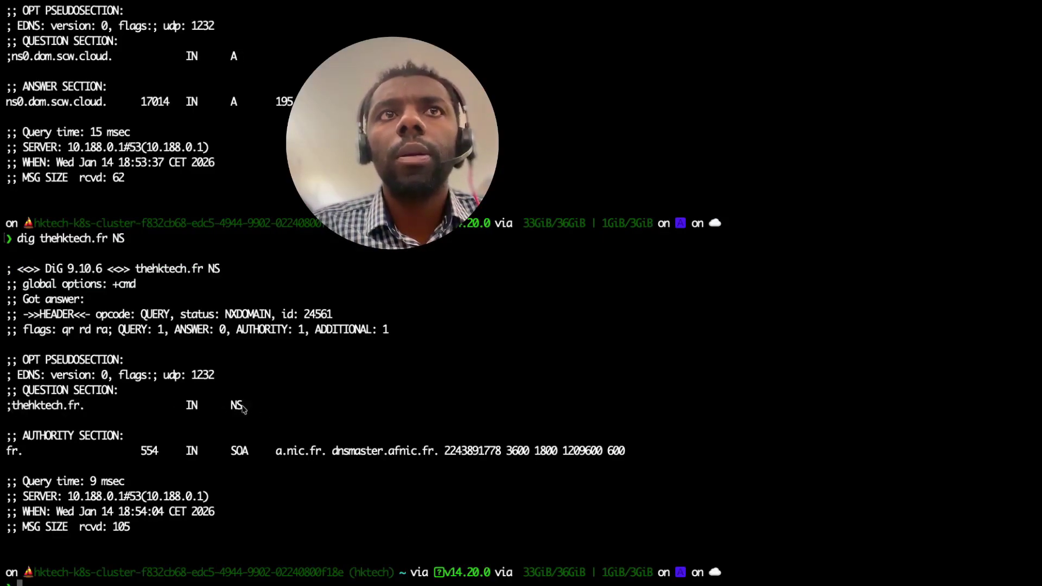
pyautogui.hotkey('ctrl', 'Left')
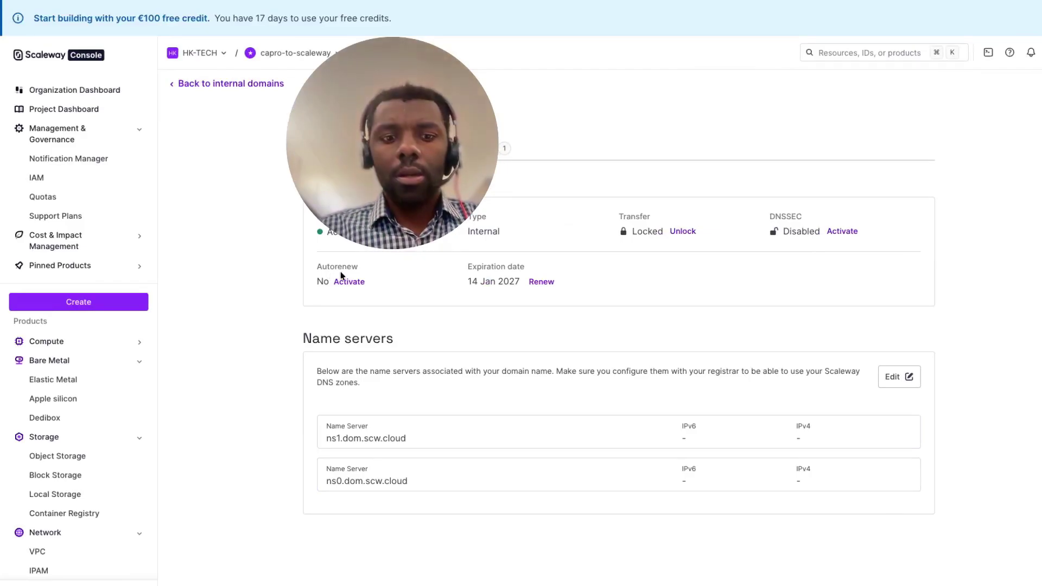
pyautogui.press('super+r')
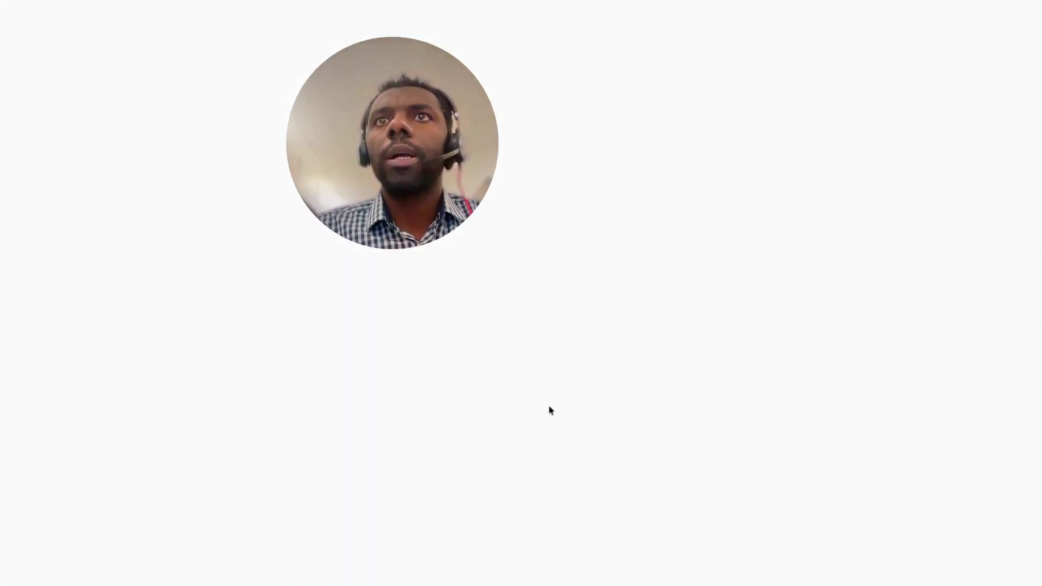
pyautogui.hotkey('ctrl', 'Up')
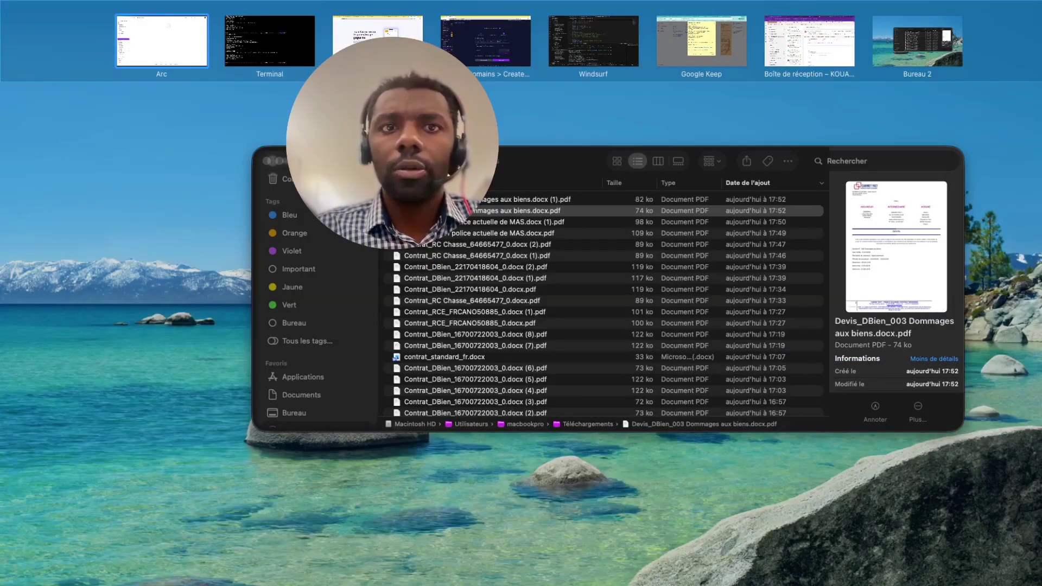
pyautogui.hotkey('ctrl', 'Up')
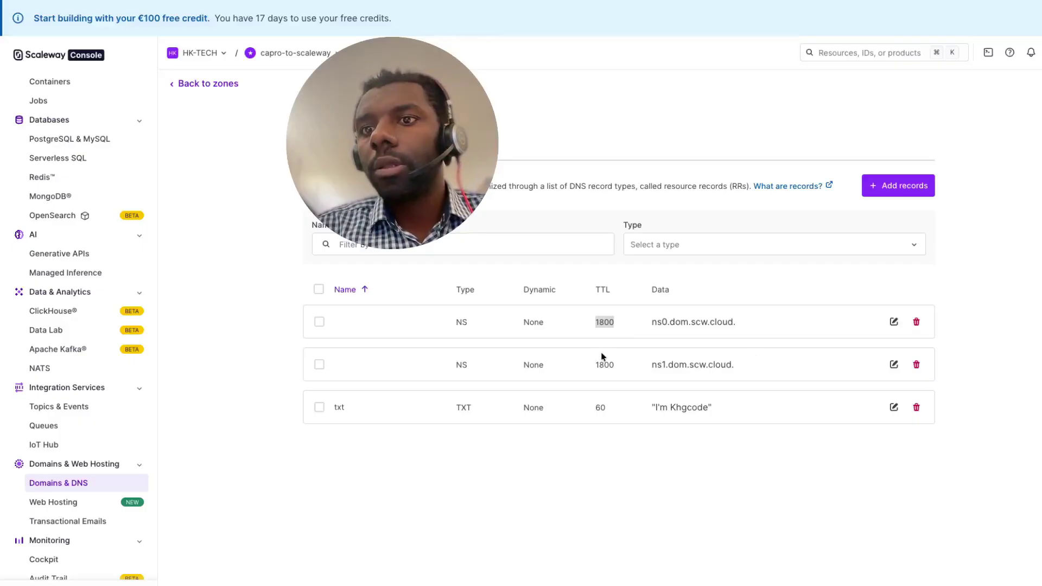
# - Highlight the zone records' TTLs: 1800 on both NS records and 60 on the TXT record
pyautogui.click(596, 320)
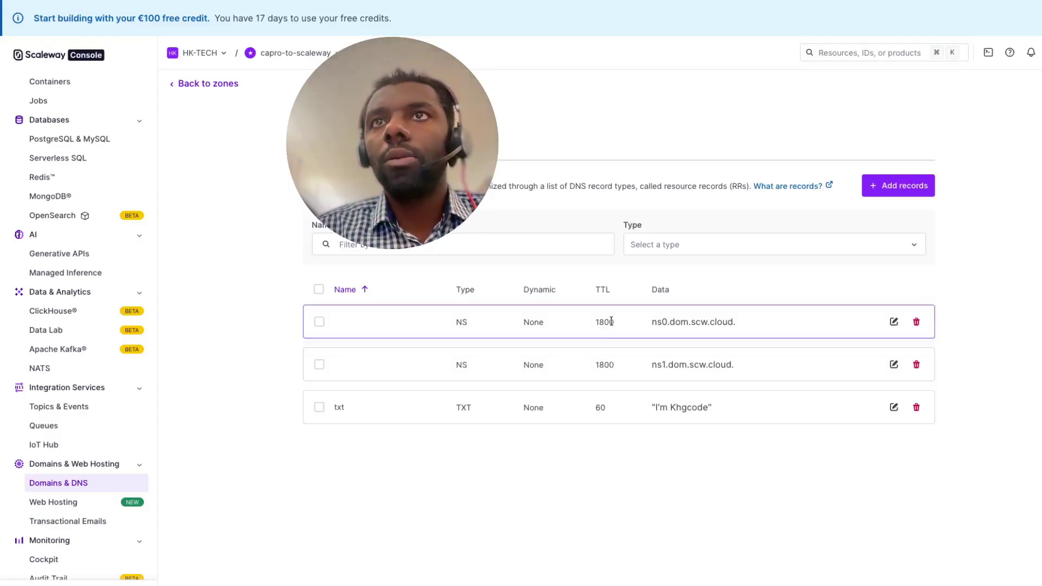
pyautogui.moveTo(600, 322); pyautogui.dragTo(617, 324)
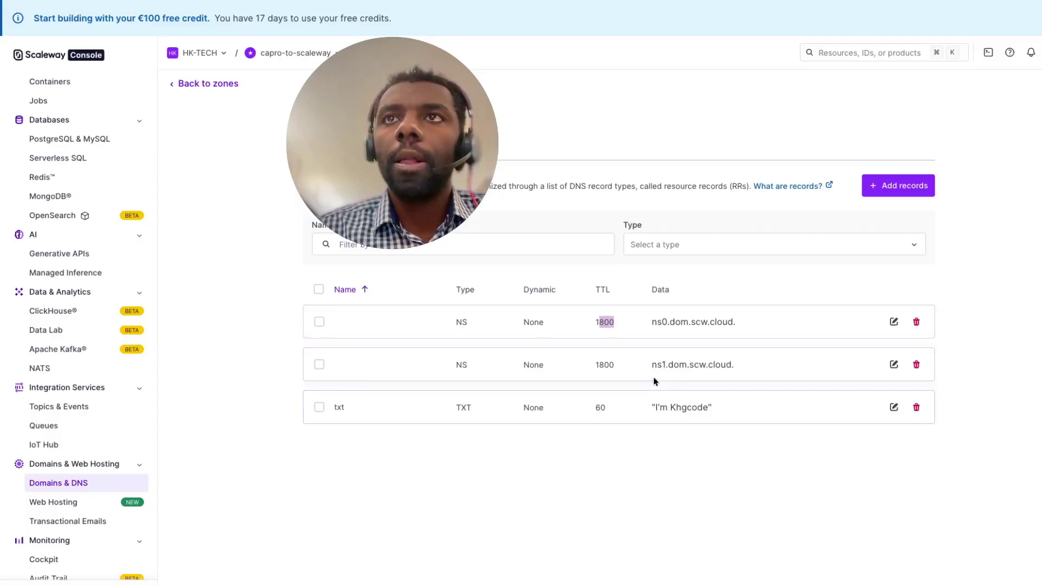
pyautogui.doubleClick(610, 366)
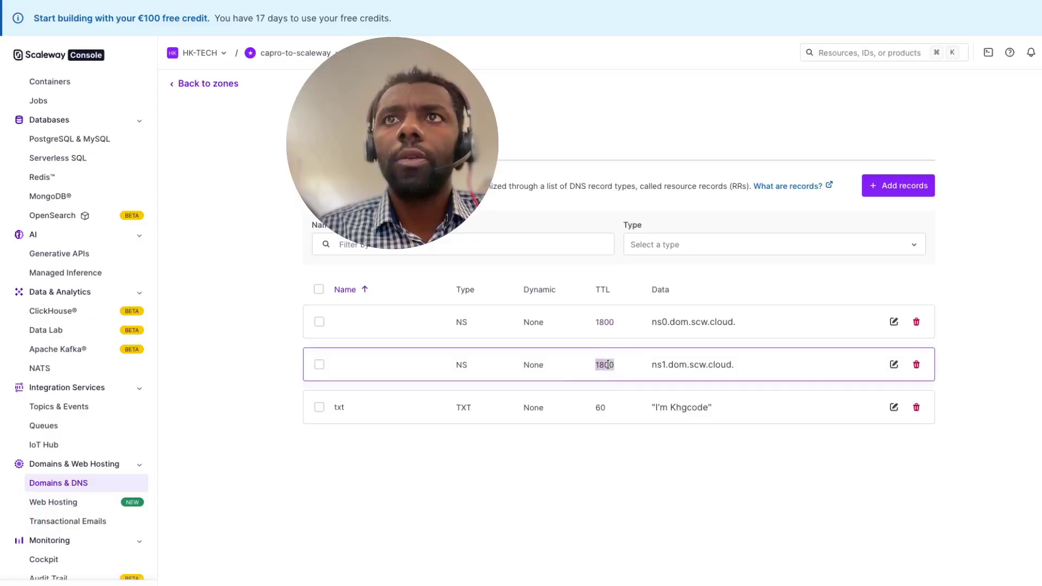
pyautogui.doubleClick(601, 408)
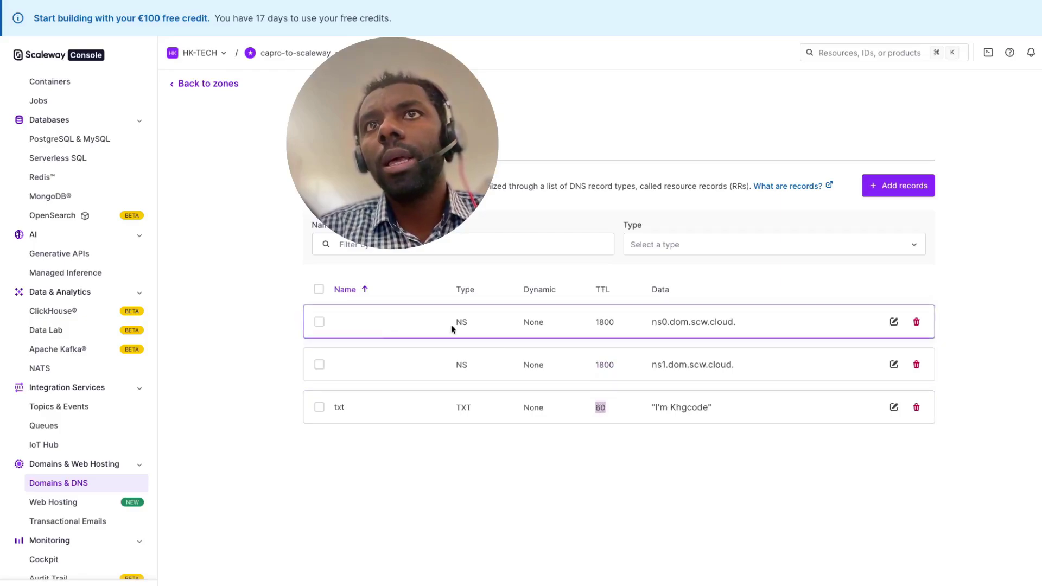
pyautogui.moveTo(454, 323); pyautogui.dragTo(737, 370)
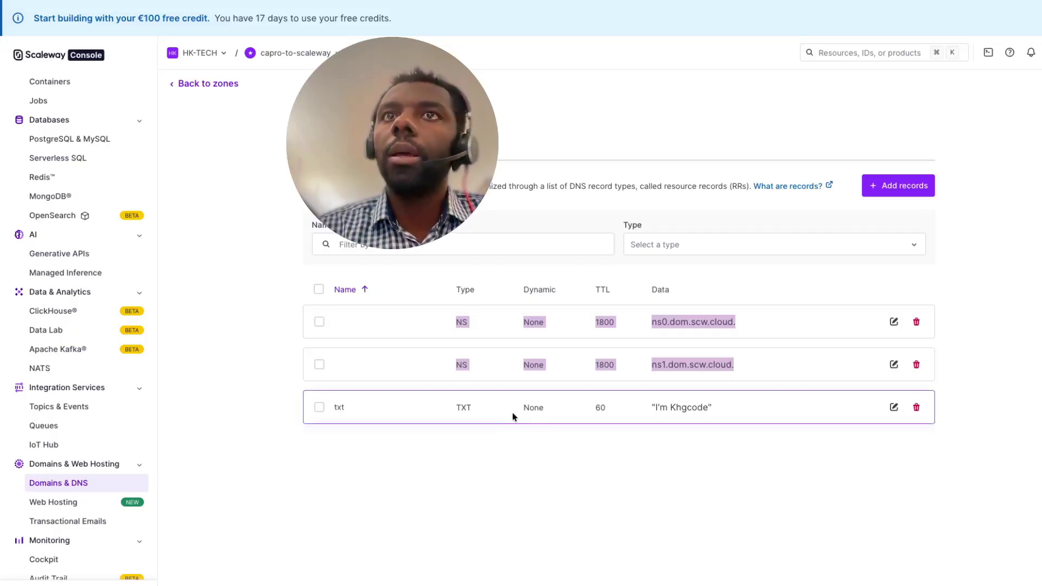
pyautogui.click(599, 409)
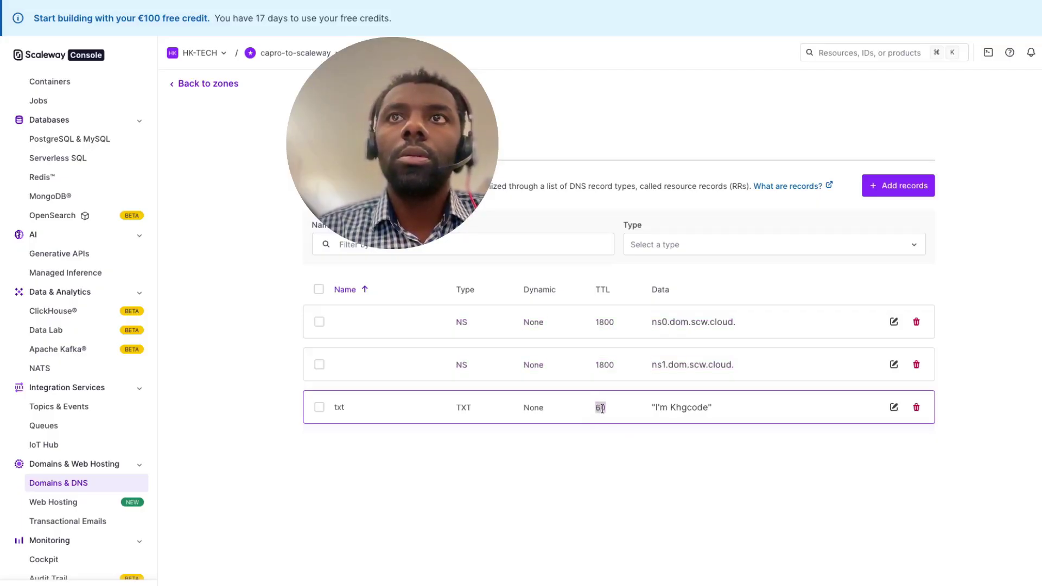
pyautogui.moveTo(593, 322); pyautogui.dragTo(632, 408)
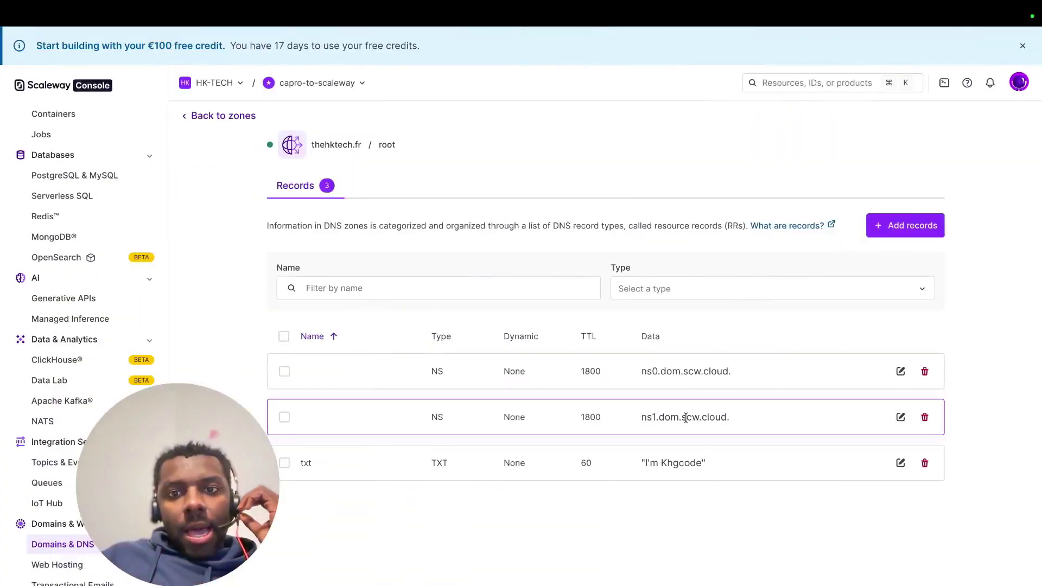
# - Switch to the terminal and enter dig thehktech.fr NS at the prompt
pyautogui.moveTo(719, 11)
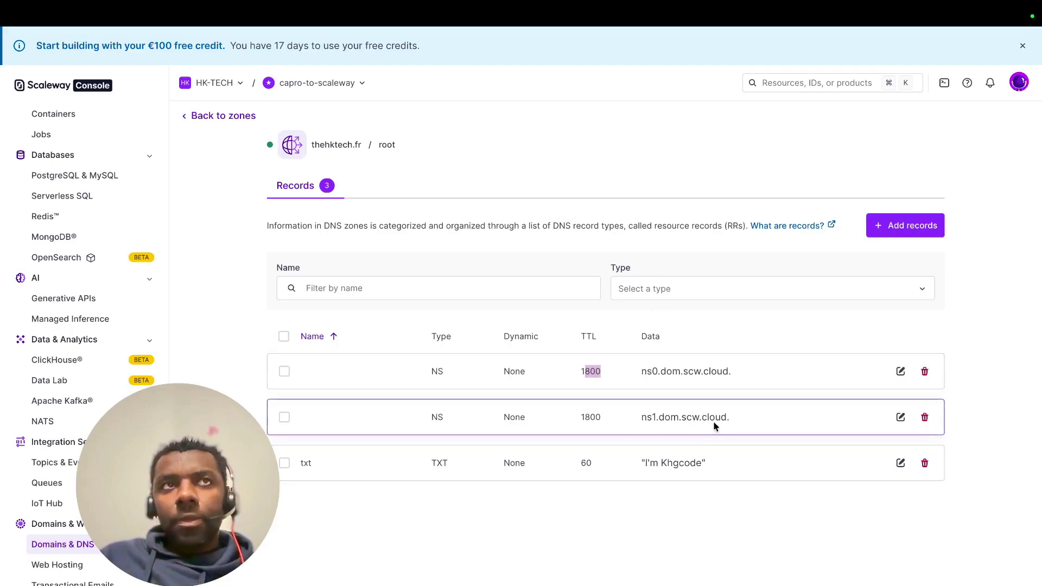
pyautogui.hotkey('ctrl', 'Right')
pyautogui.write('dig thehktech.fr NS')
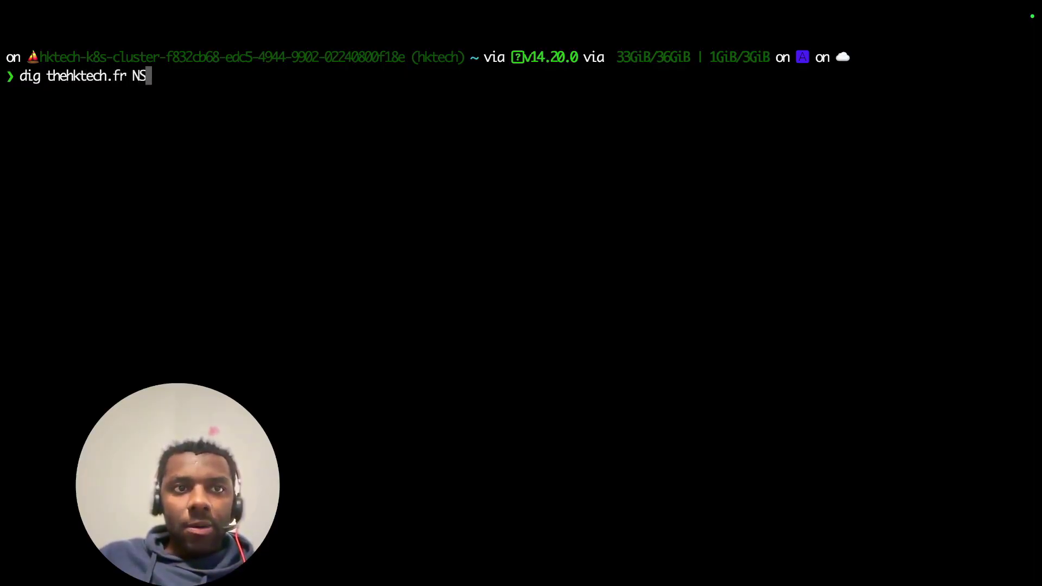
# - Run dig thehktech.fr NS and highlight the ns0/ns1.dom.scw.cloud answer and additional lines
pyautogui.press('Return')
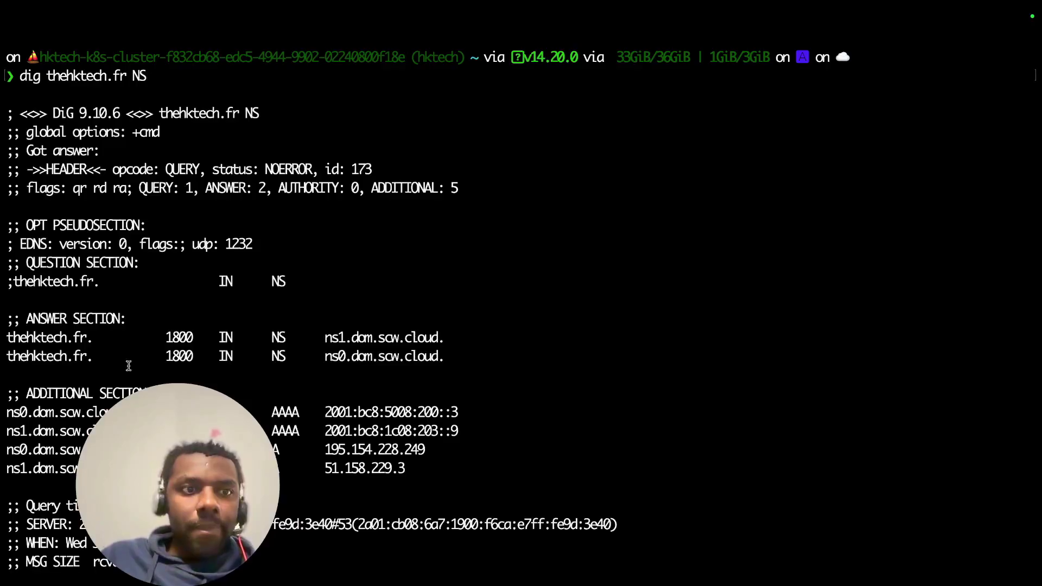
pyautogui.moveTo(16, 347); pyautogui.dragTo(41, 423)
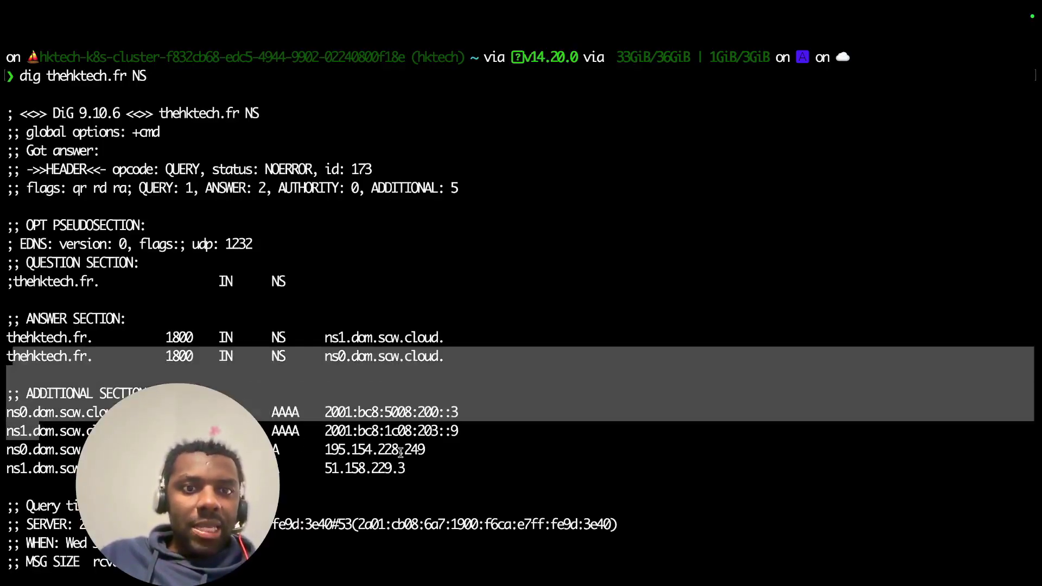
pyautogui.click(432, 472)
pyautogui.moveTo(432, 468); pyautogui.dragTo(79, 414)
pyautogui.click(16, 414)
pyautogui.moveTo(12, 432); pyautogui.dragTo(34, 432)
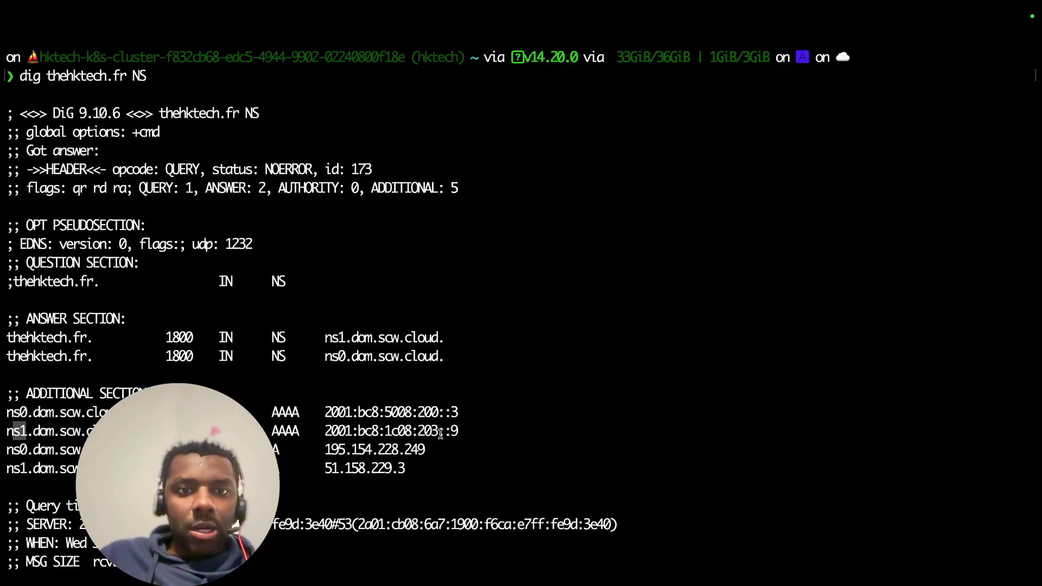
pyautogui.click(471, 429)
# - Highlight the name servers' A and AAAA addresses, including 51.158.229.3 and 2001:bc8:1c08:203::9
pyautogui.moveTo(439, 467); pyautogui.dragTo(295, 446)
pyautogui.moveTo(467, 436); pyautogui.dragTo(2, 413)
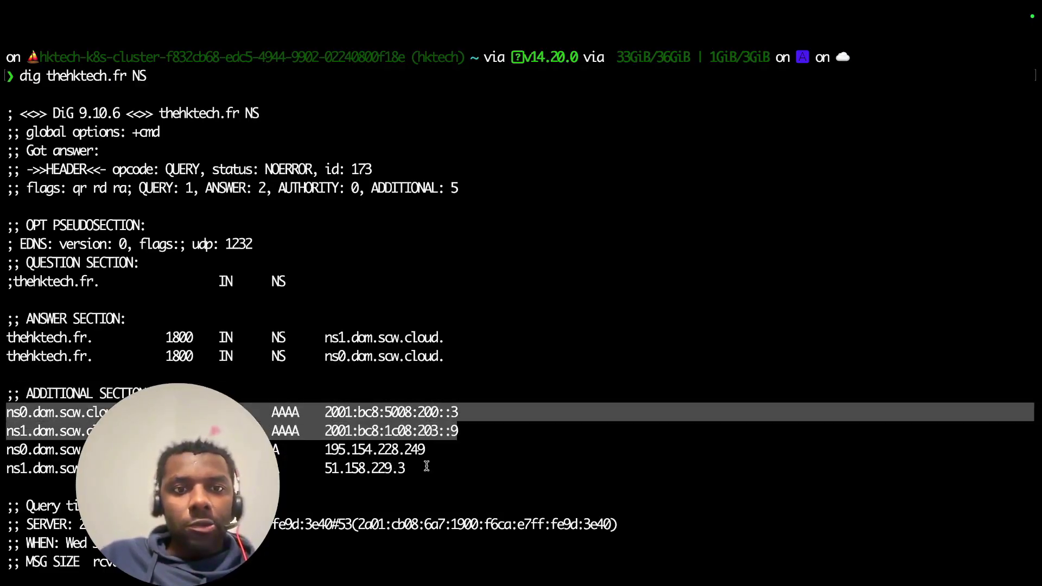
pyautogui.moveTo(428, 468); pyautogui.dragTo(365, 456)
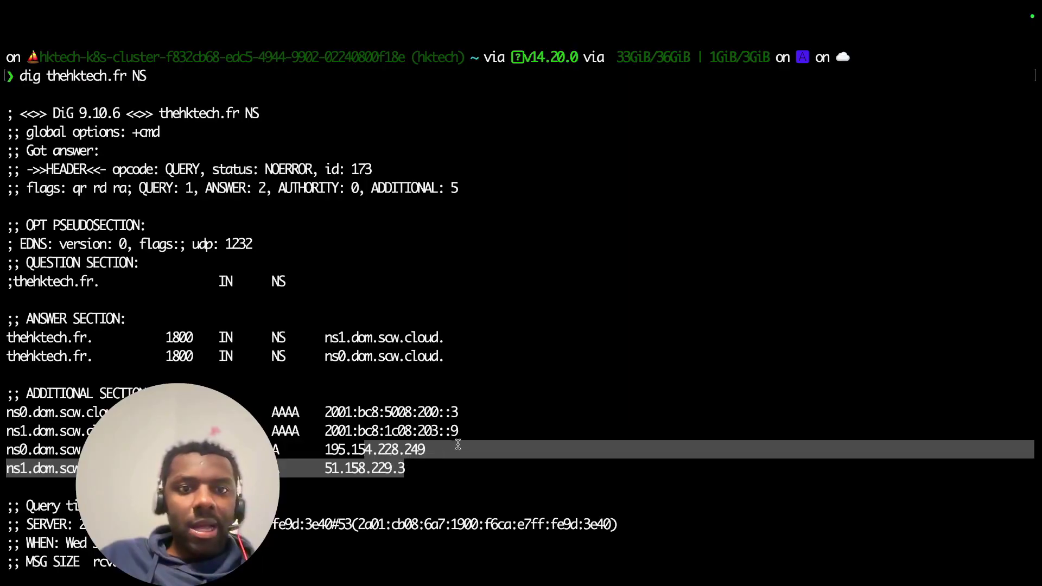
pyautogui.moveTo(466, 429); pyautogui.dragTo(1, 415)
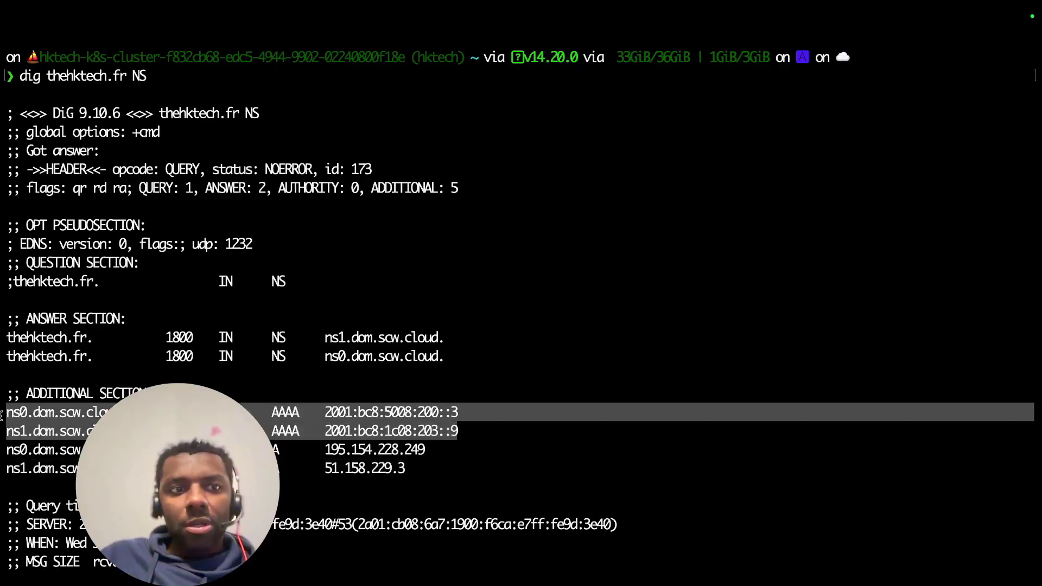
pyautogui.click(323, 412)
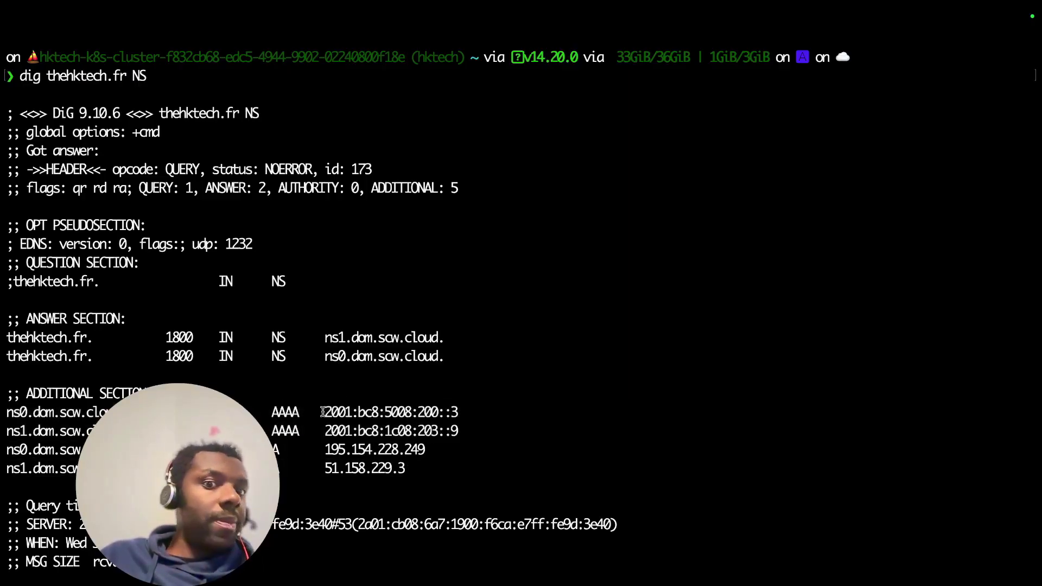
pyautogui.moveTo(468, 432); pyautogui.dragTo(5, 414)
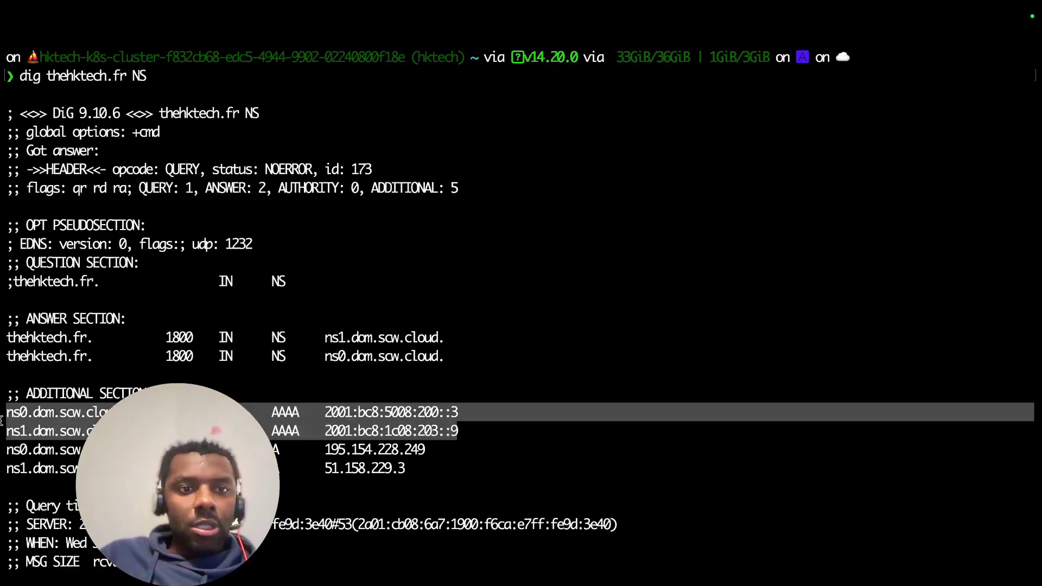
pyautogui.click(424, 477)
pyautogui.moveTo(461, 434); pyautogui.dragTo(436, 434)
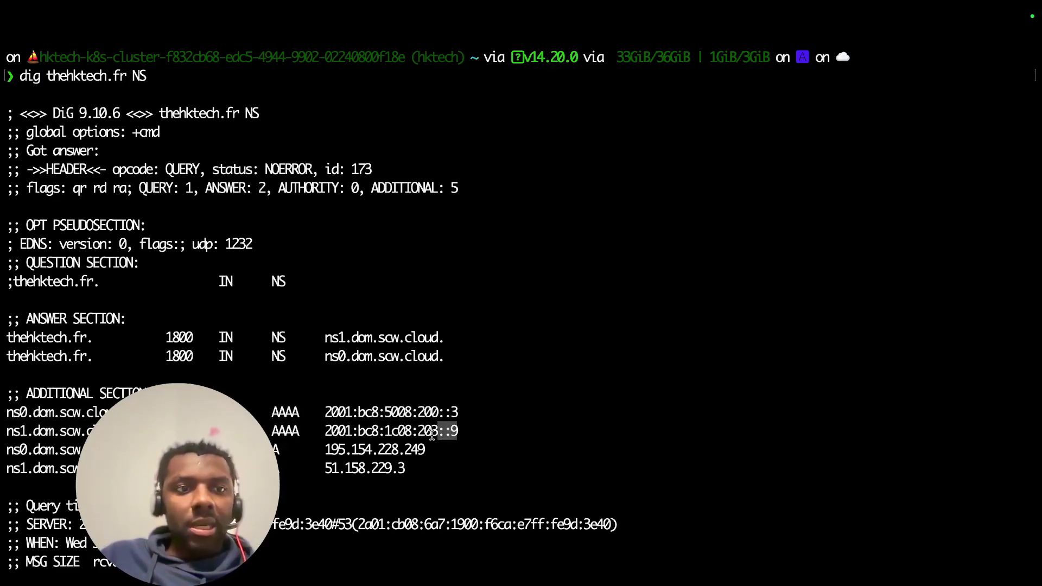
# - Compare the dig answer with the Scaleway records page, ending on the records page
pyautogui.hotkey('ctrl', 'Left')
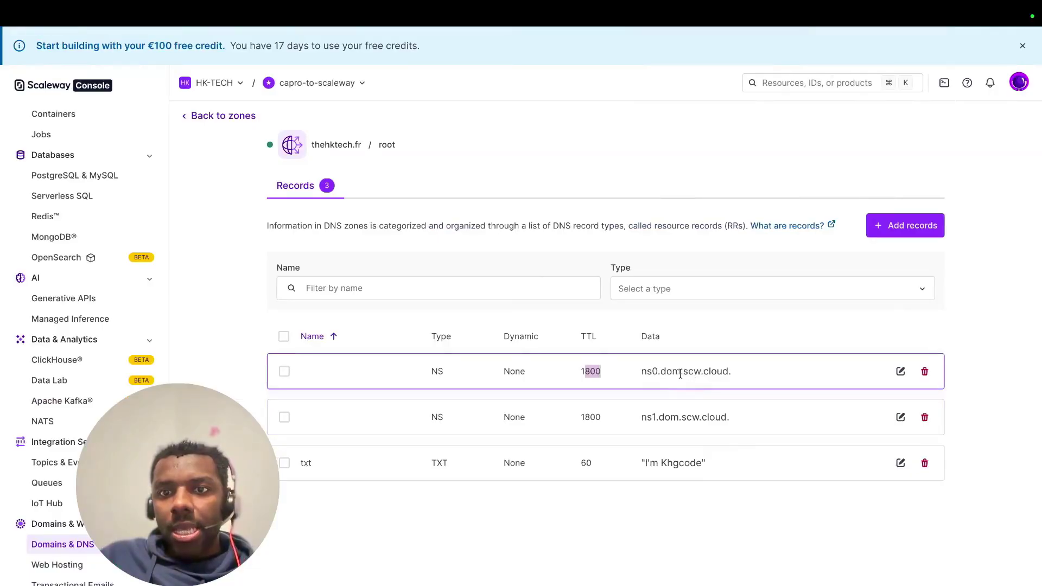
pyautogui.hotkey('ctrl', 'Right')
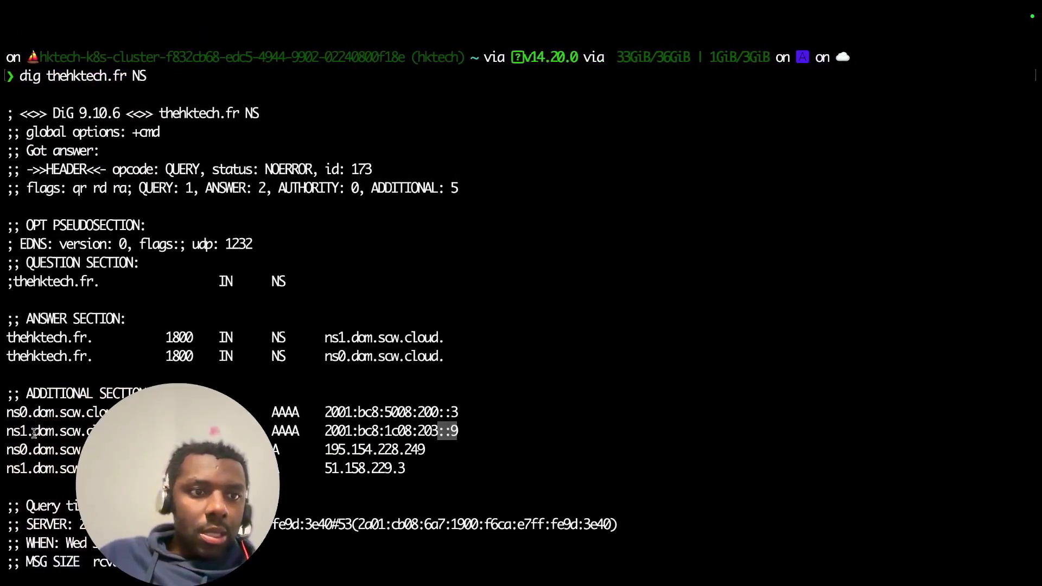
pyautogui.moveTo(117, 450); pyautogui.dragTo(33, 450)
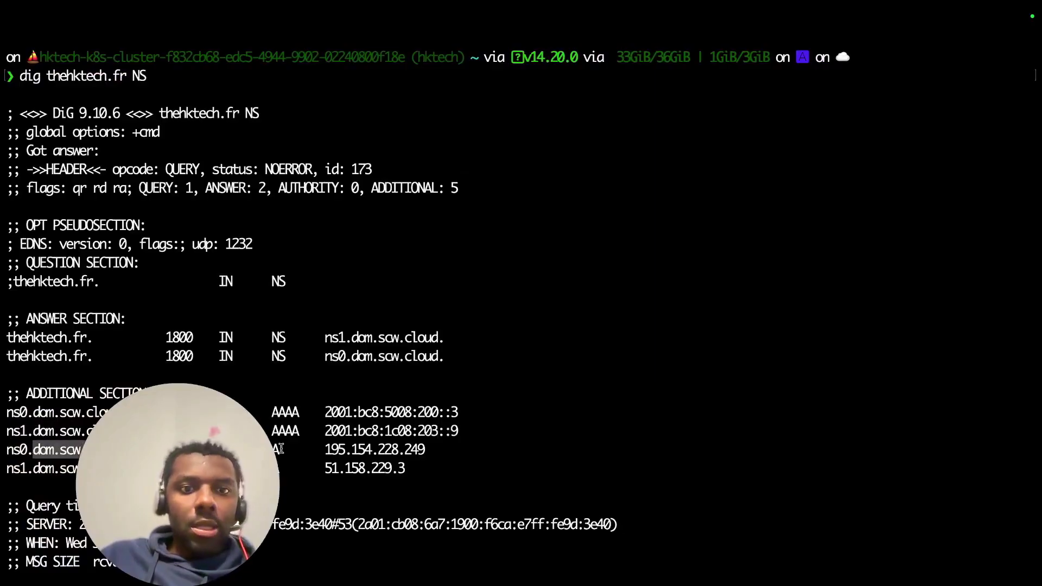
pyautogui.moveTo(444, 465); pyautogui.dragTo(162, 430)
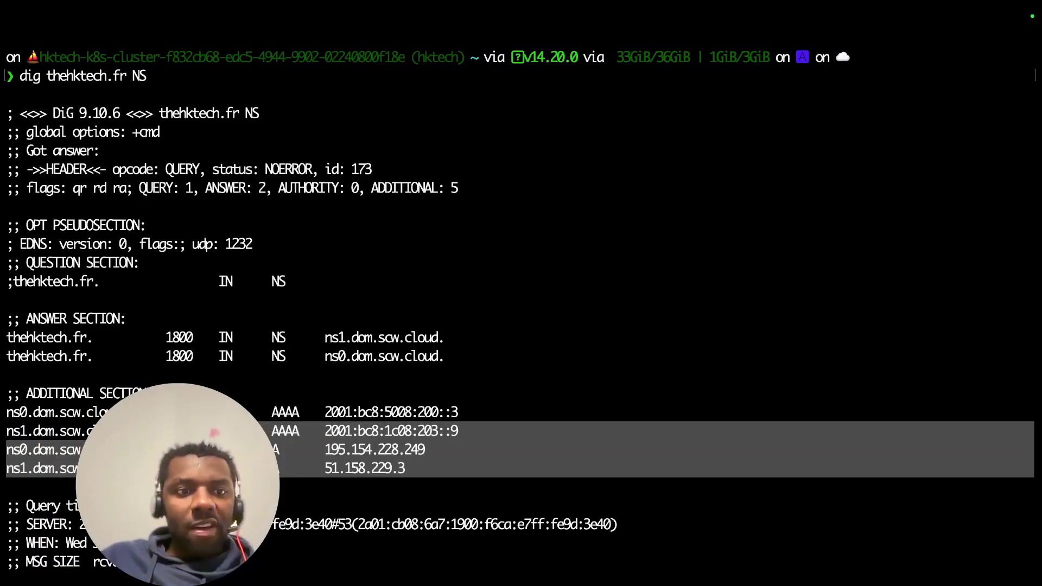
pyautogui.hotkey('ctrl', 'Left')
pyautogui.hotkey('ctrl', 'Right')
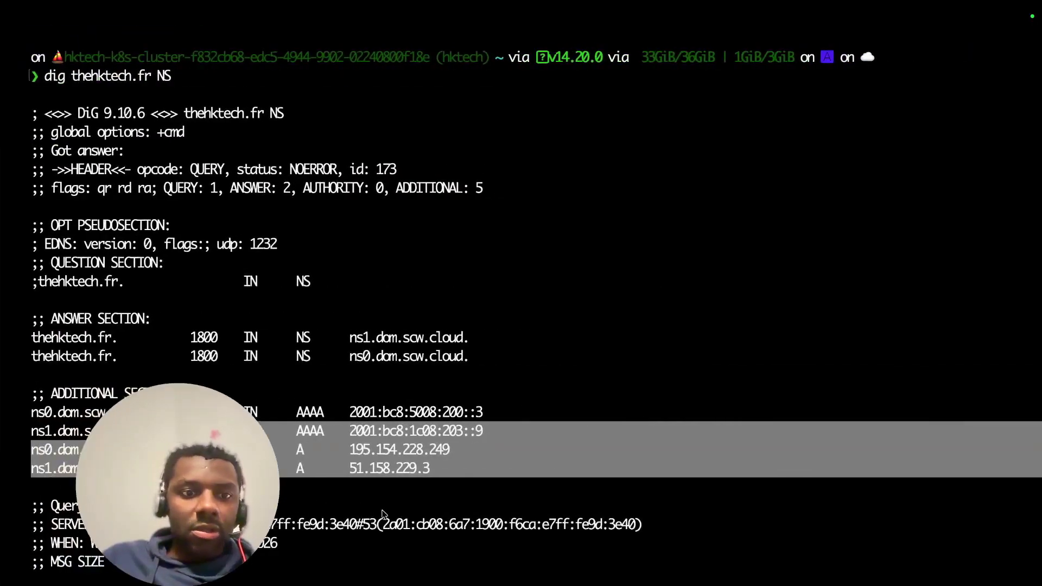
pyautogui.click(380, 512)
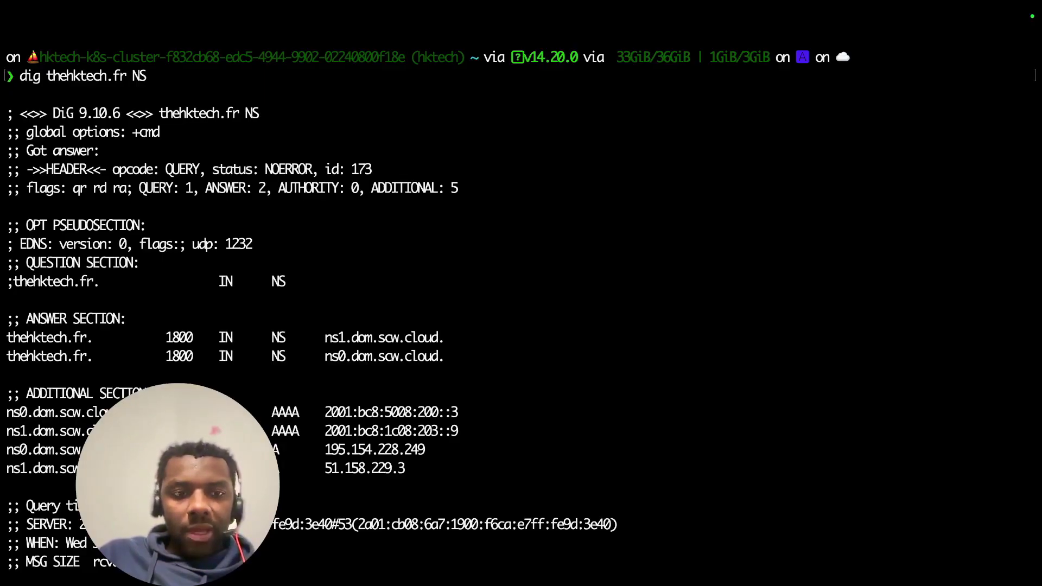
pyautogui.hotkey('ctrl', 'Left')
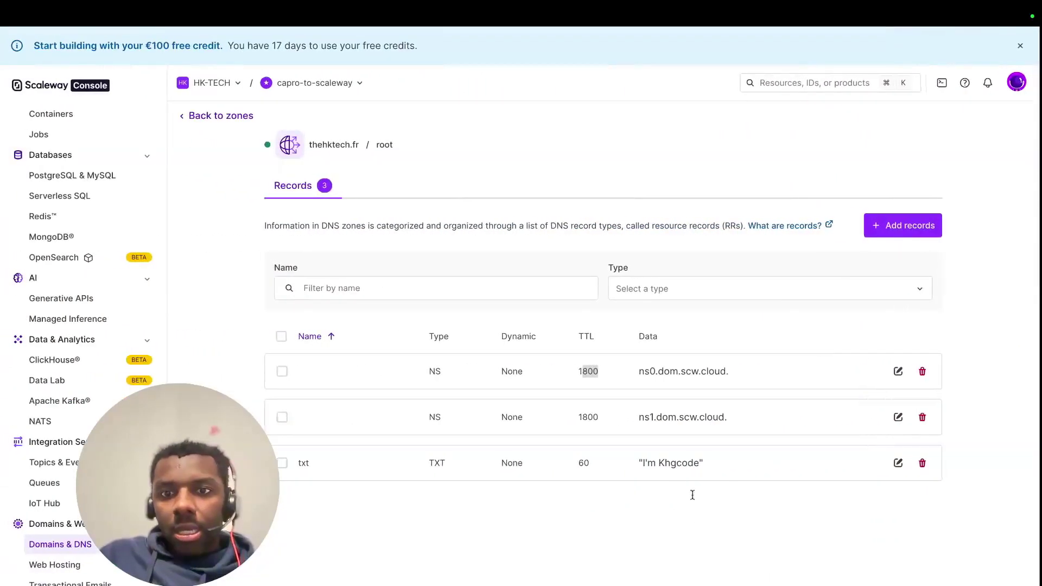
# - In the terminal, highlight the txt.thehktech.fr TXT answer "I'm Khgcode"
pyautogui.hotkey('ctrl', 'Right')
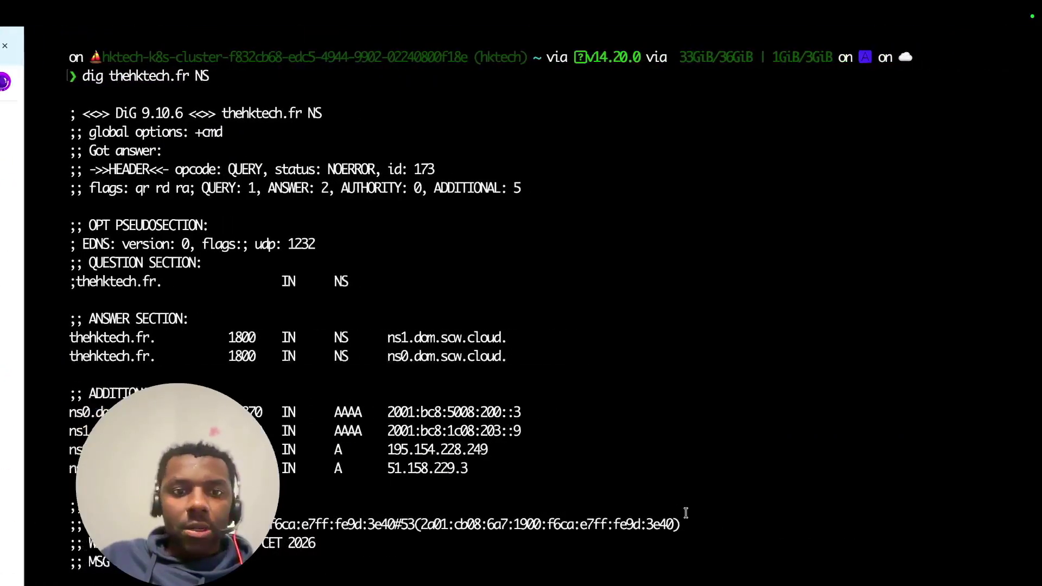
pyautogui.scroll(-7, 691, 520)
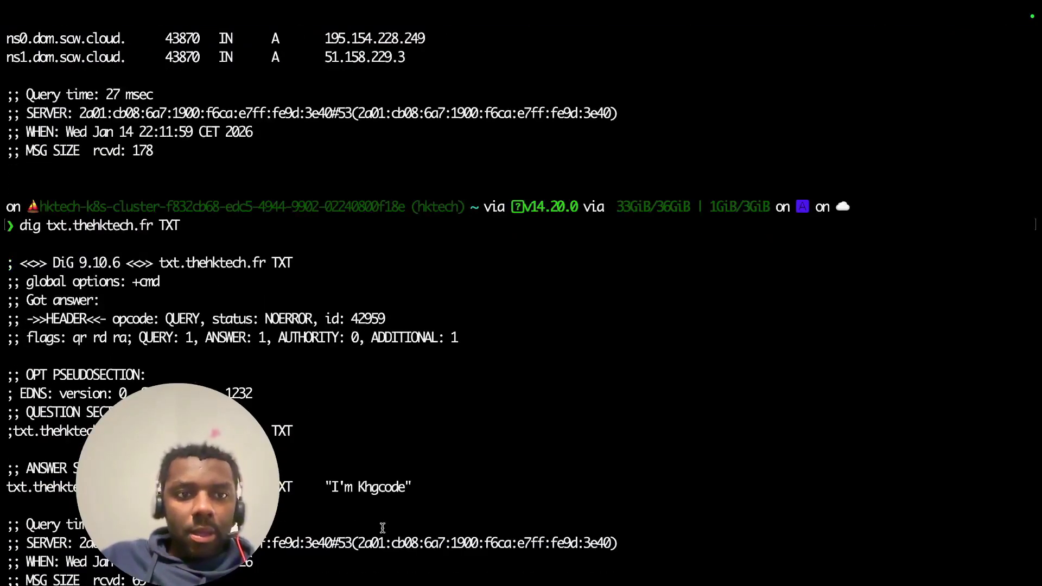
pyautogui.moveTo(324, 487); pyautogui.dragTo(494, 497)
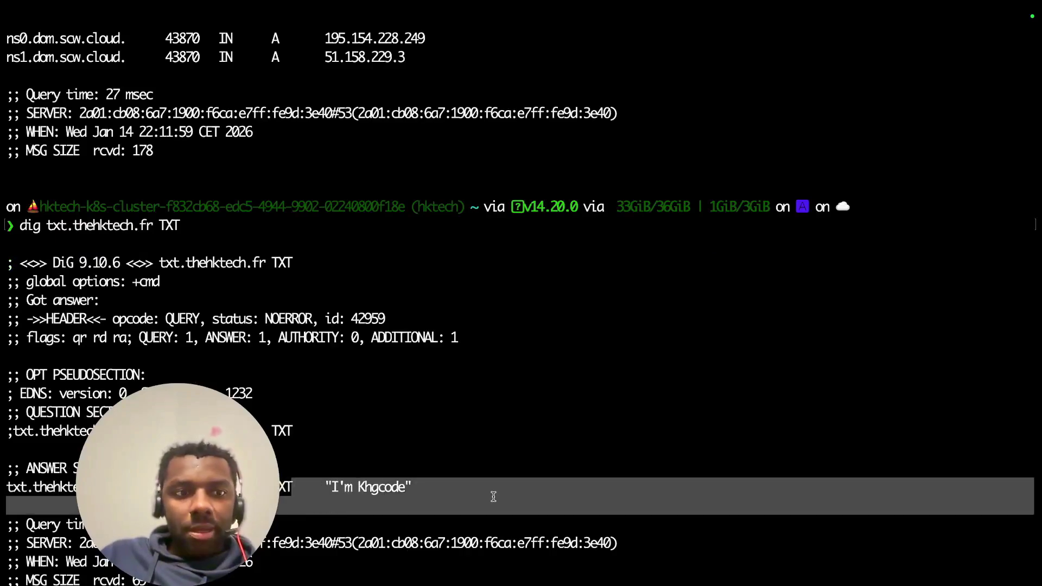
pyautogui.click(13, 488)
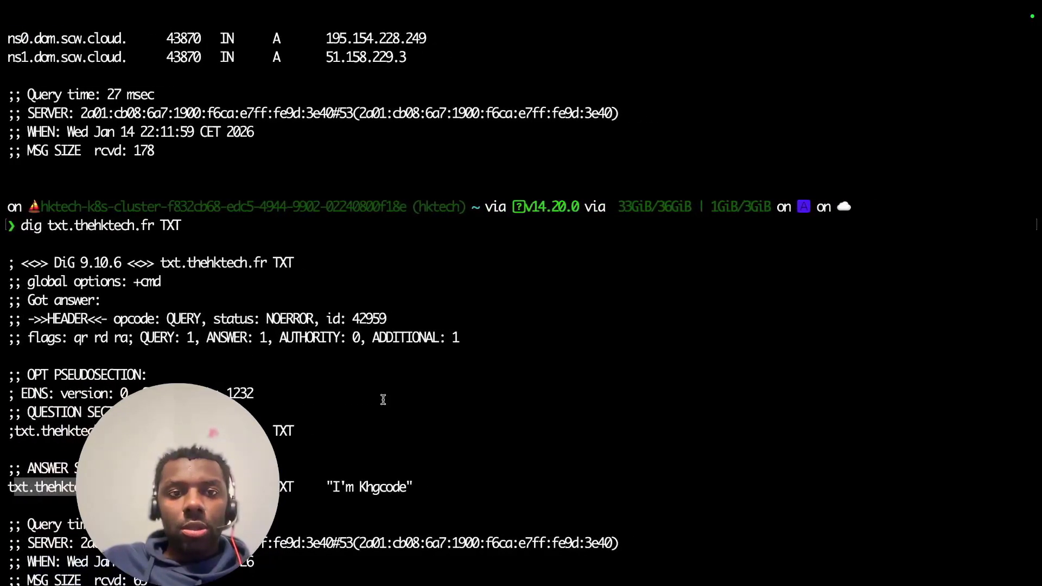
pyautogui.scroll(5, 407, 445)
pyautogui.scroll(-5, 407, 445)
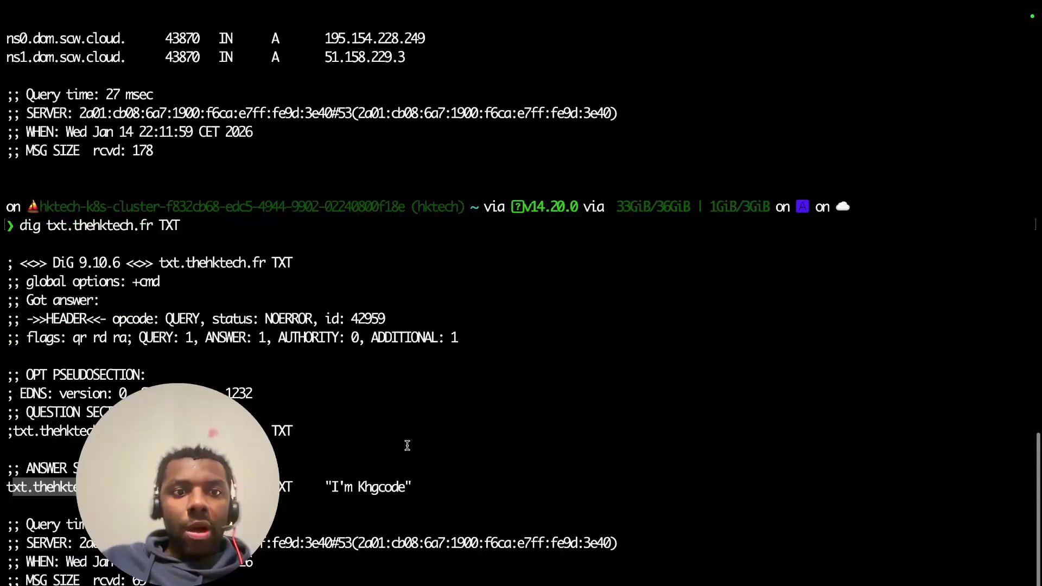
# - Compare it with the Scaleway records page, ending on the browser desktop
pyautogui.hotkey('ctrl', 'Left')
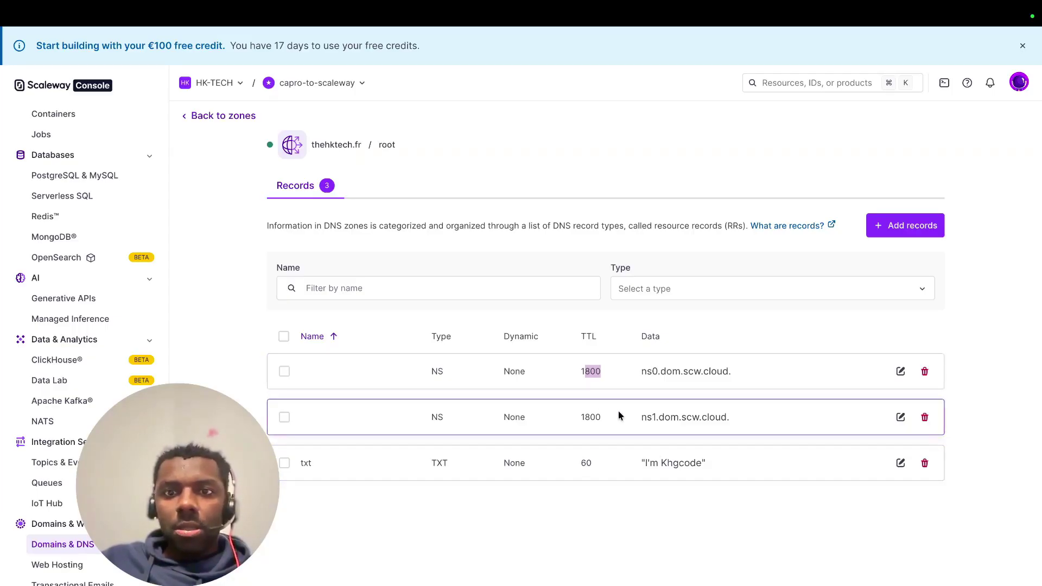
pyautogui.hotkey('ctrl', 'Right')
pyautogui.hotkey('ctrl', 'Left')
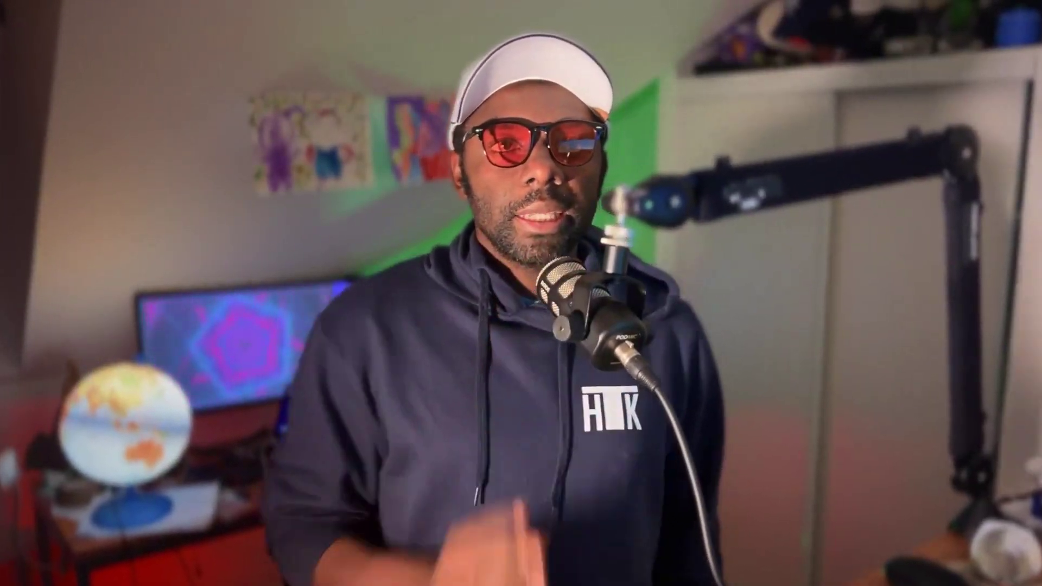